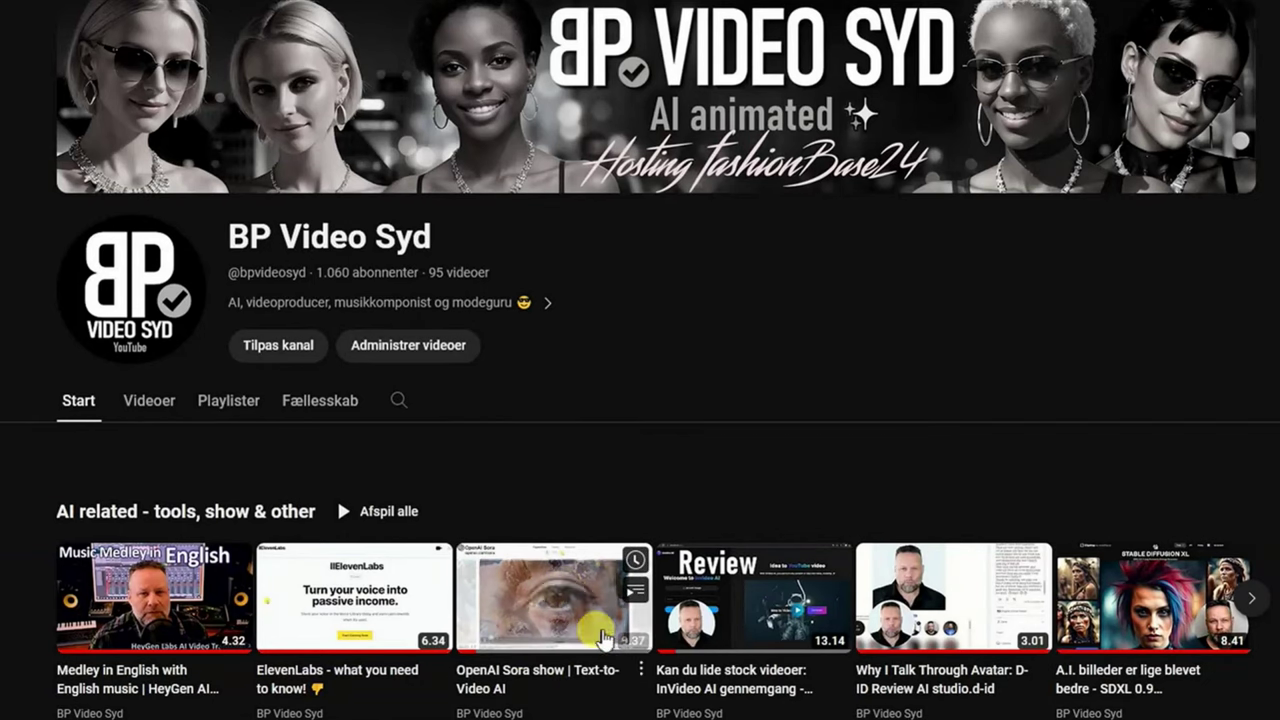
Play the OpenAI Sora show video on YouTube and follow its openai.com/sora description link.
{"action": "left_click", "coordinate": [487, 683]}
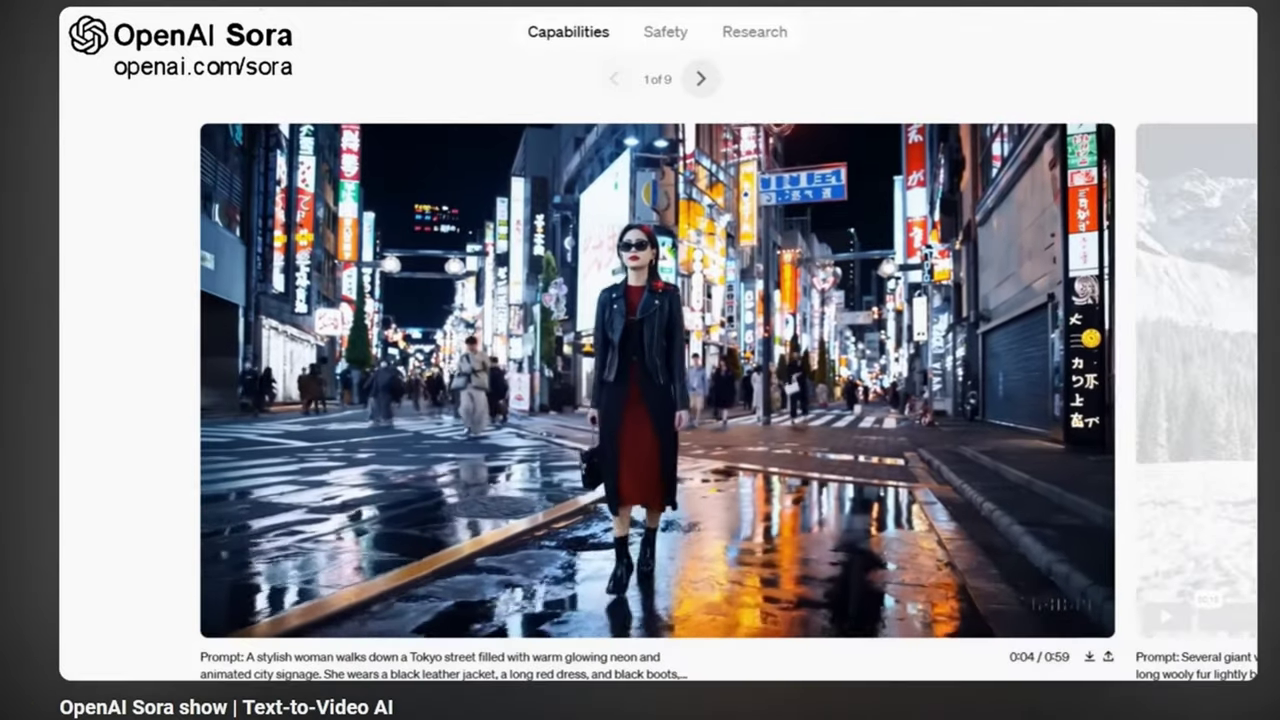
{"action": "left_click_drag", "start_coordinate": [42, 704], "coordinate": [423, 709]}
{"action": "scroll", "coordinate": [553, 712], "scroll_direction": "down", "scroll_amount": 3}
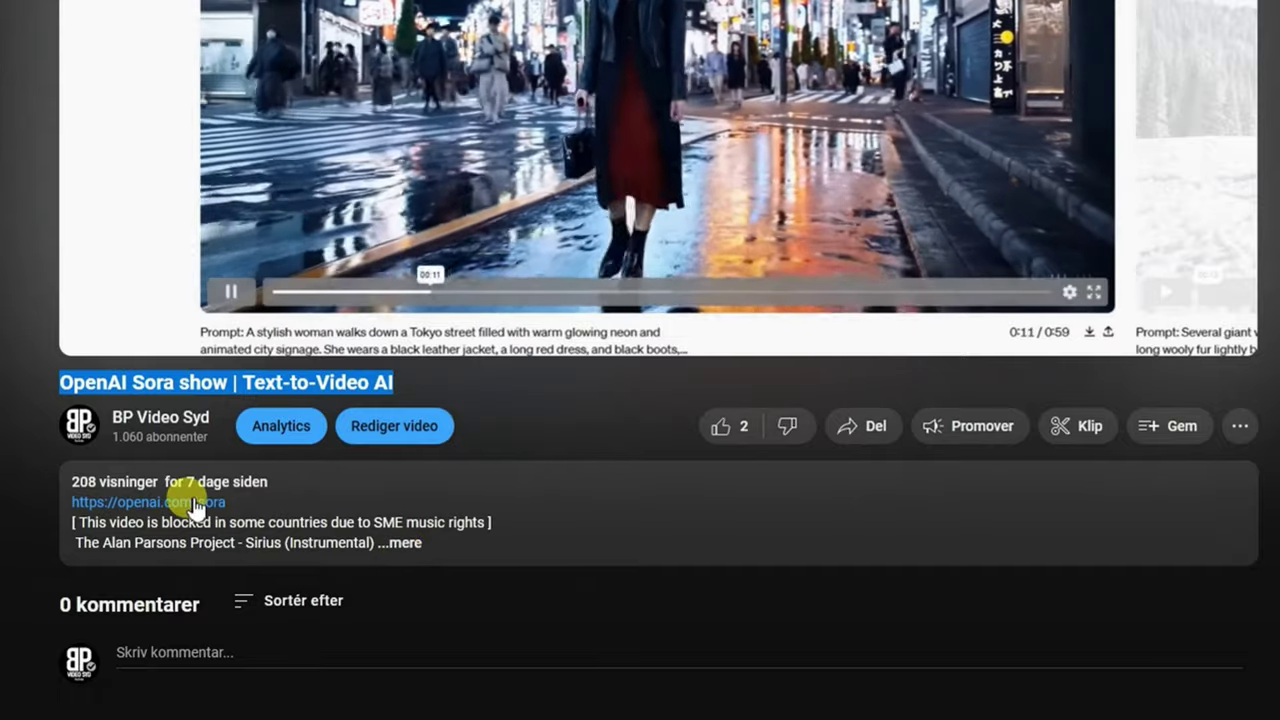
{"action": "left_click", "coordinate": [195, 507]}
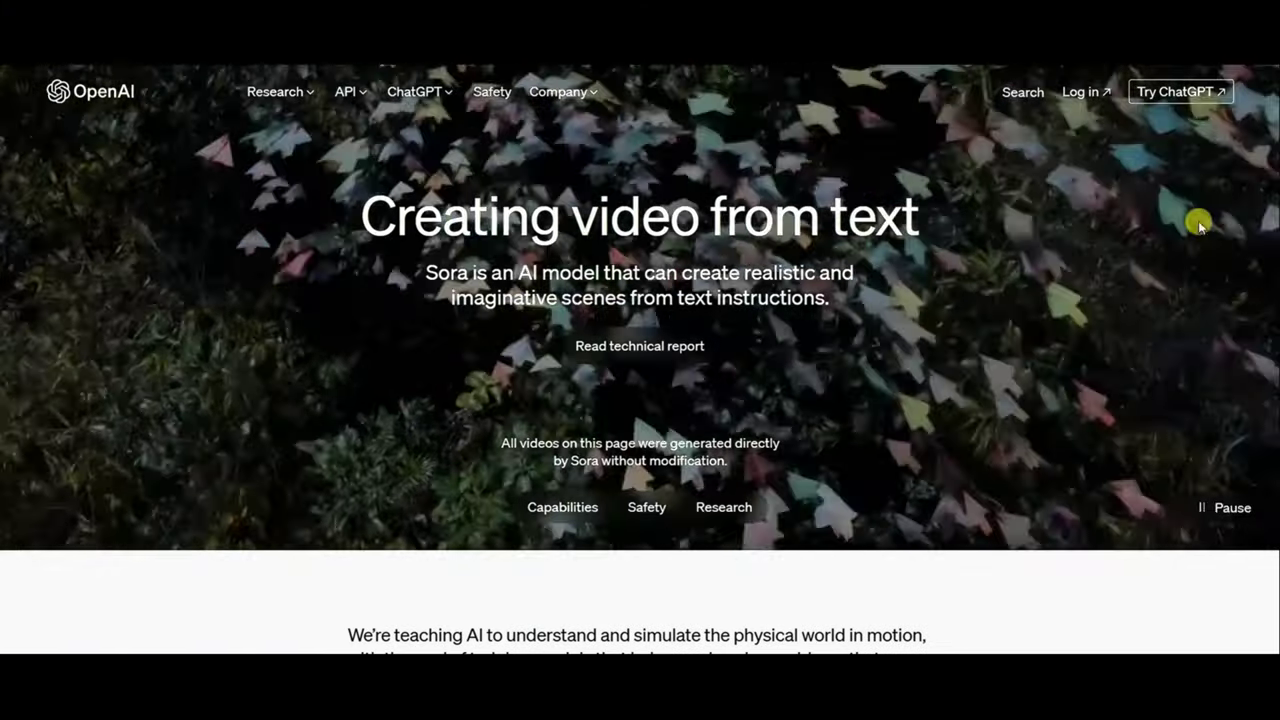
Advance the Sora Capabilities carousel to video 8 of 8, the golden retriever puppies in snow.
{"action": "scroll", "coordinate": [1234, 200], "scroll_direction": "down", "scroll_amount": 5}
{"action": "scroll", "coordinate": [640, 360], "scroll_direction": "down", "scroll_amount": 15}
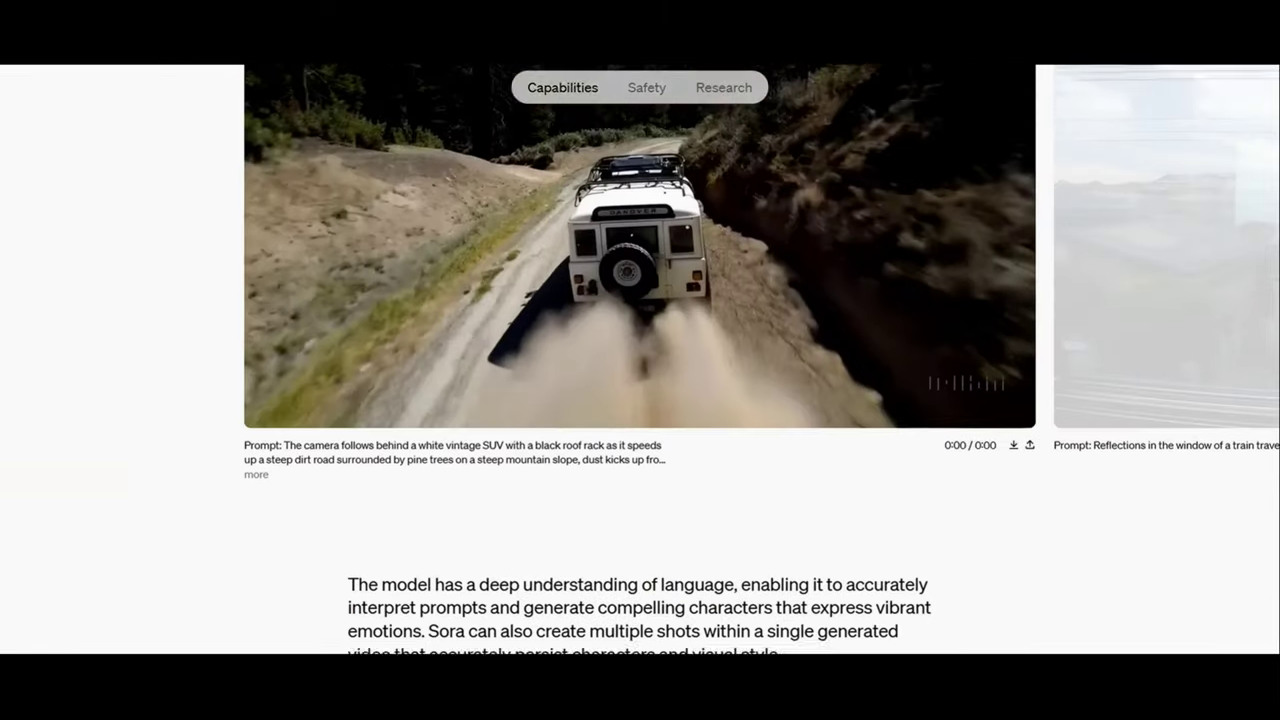
{"action": "scroll", "coordinate": [640, 360], "scroll_direction": "down", "scroll_amount": 6}
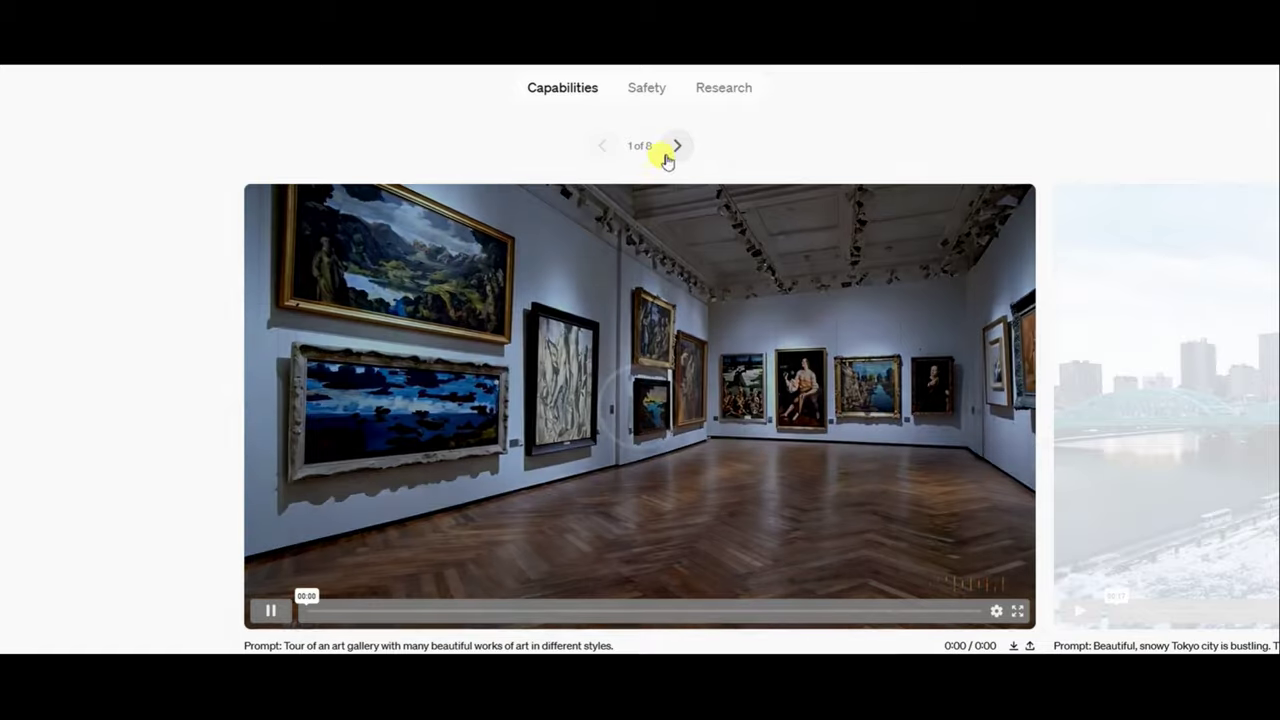
{"action": "left_click", "coordinate": [670, 150]}
{"action": "left_click", "coordinate": [673, 150]}
{"action": "left_click", "coordinate": [675, 150]}
{"action": "left_click", "coordinate": [675, 150]}
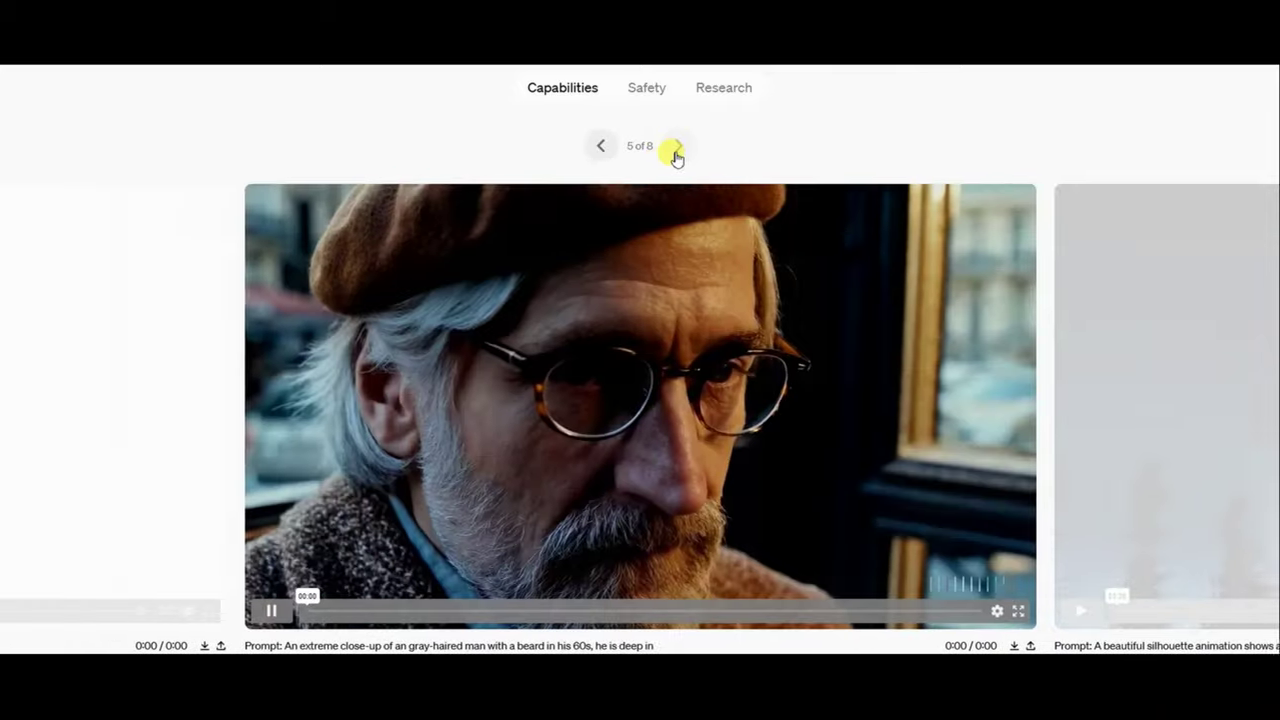
{"action": "left_click", "coordinate": [675, 150]}
{"action": "left_click", "coordinate": [675, 150]}
{"action": "left_click", "coordinate": [675, 150]}
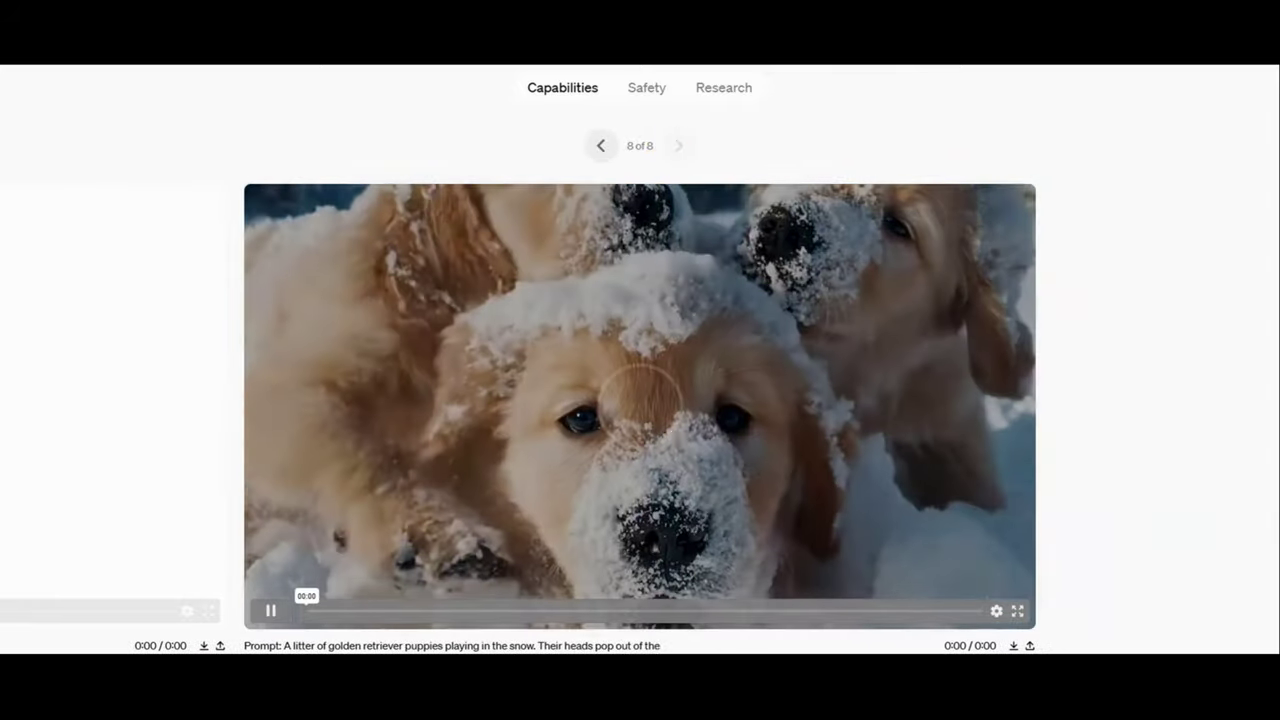
{"action": "scroll", "coordinate": [640, 400], "scroll_direction": "down", "scroll_amount": 1}
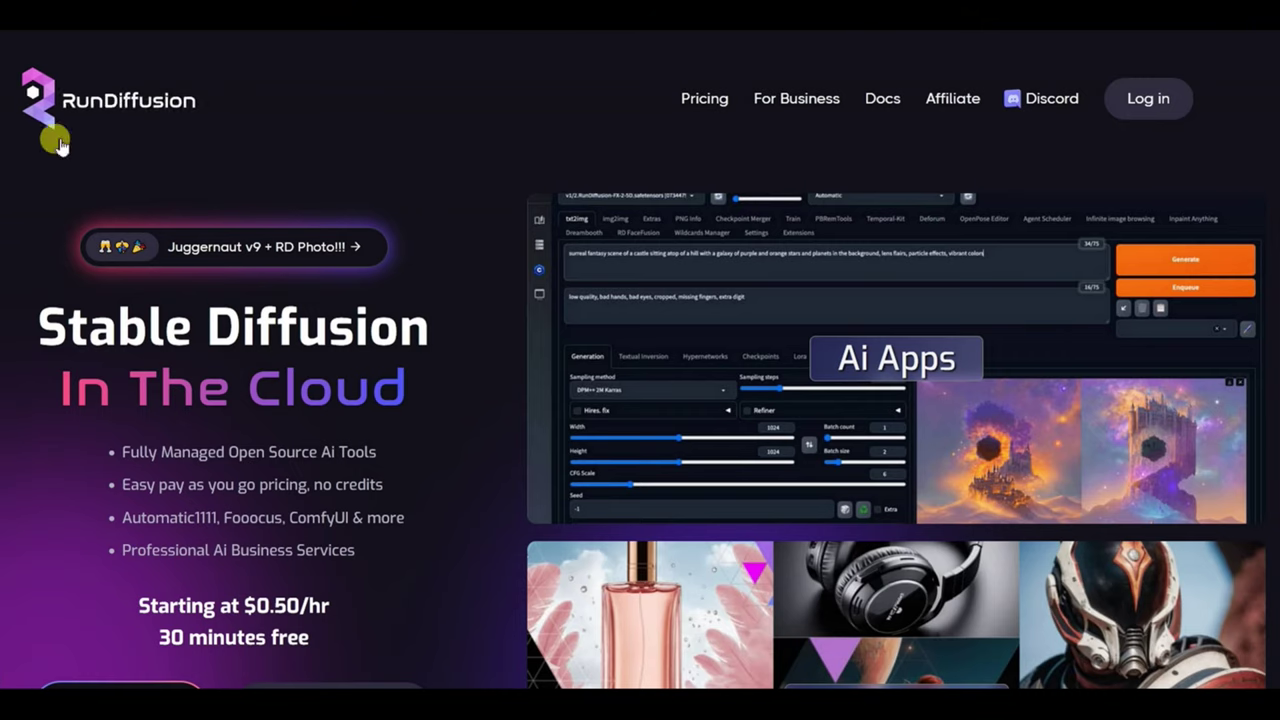
Log in to RunDiffusion and launch an Auto1111 session on Large hardware as a private session.
{"action": "left_click", "coordinate": [1148, 100]}
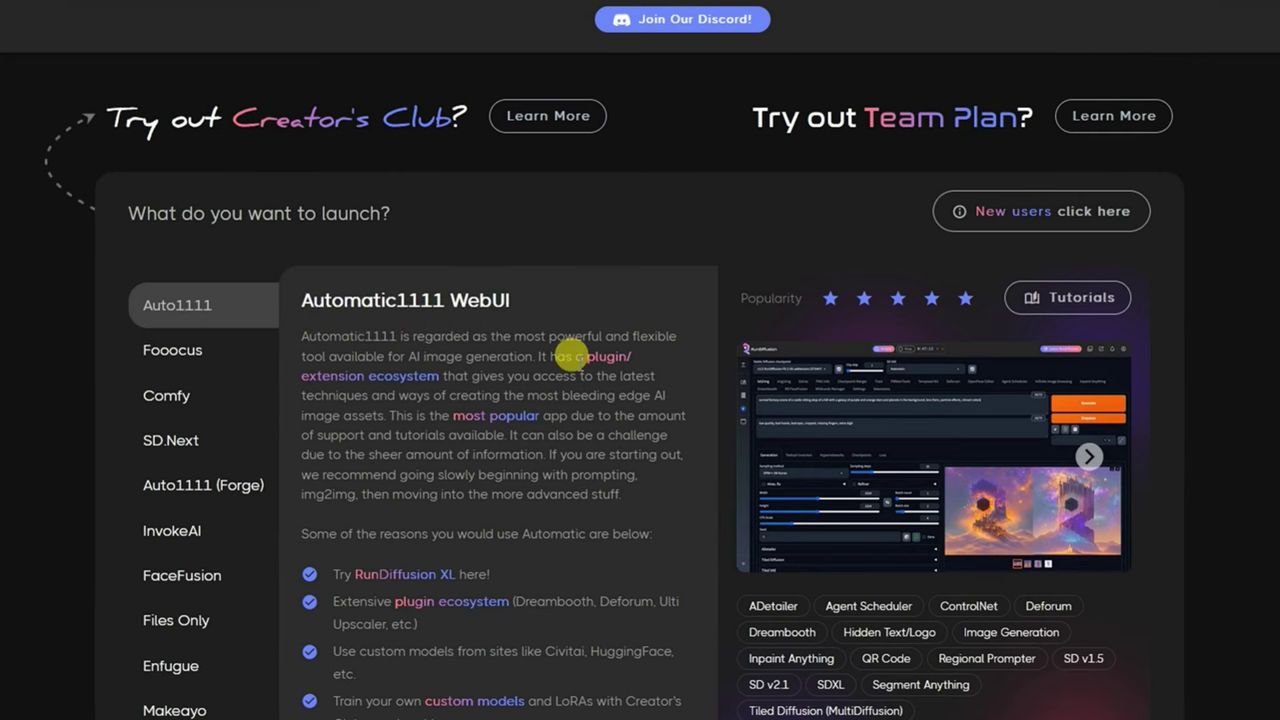
{"action": "scroll", "coordinate": [568, 356], "scroll_direction": "down", "scroll_amount": 3}
{"action": "left_click", "coordinate": [517, 480]}
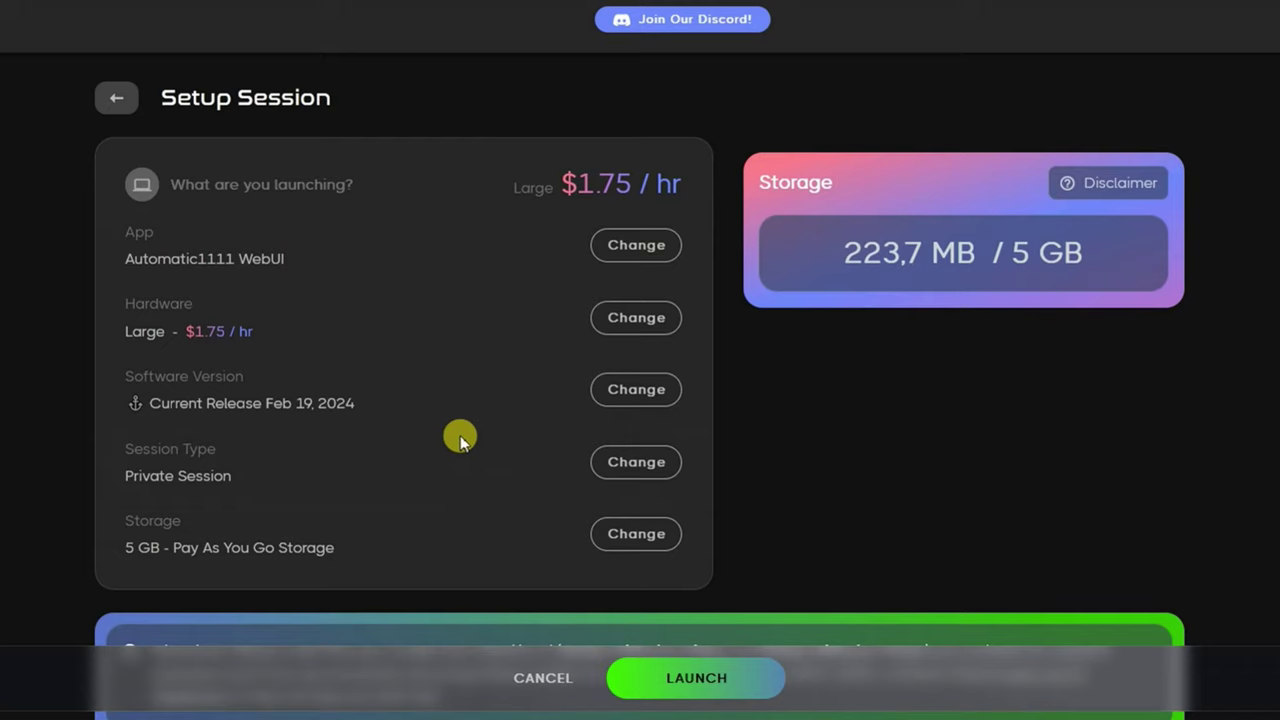
{"action": "left_click", "coordinate": [698, 678]}
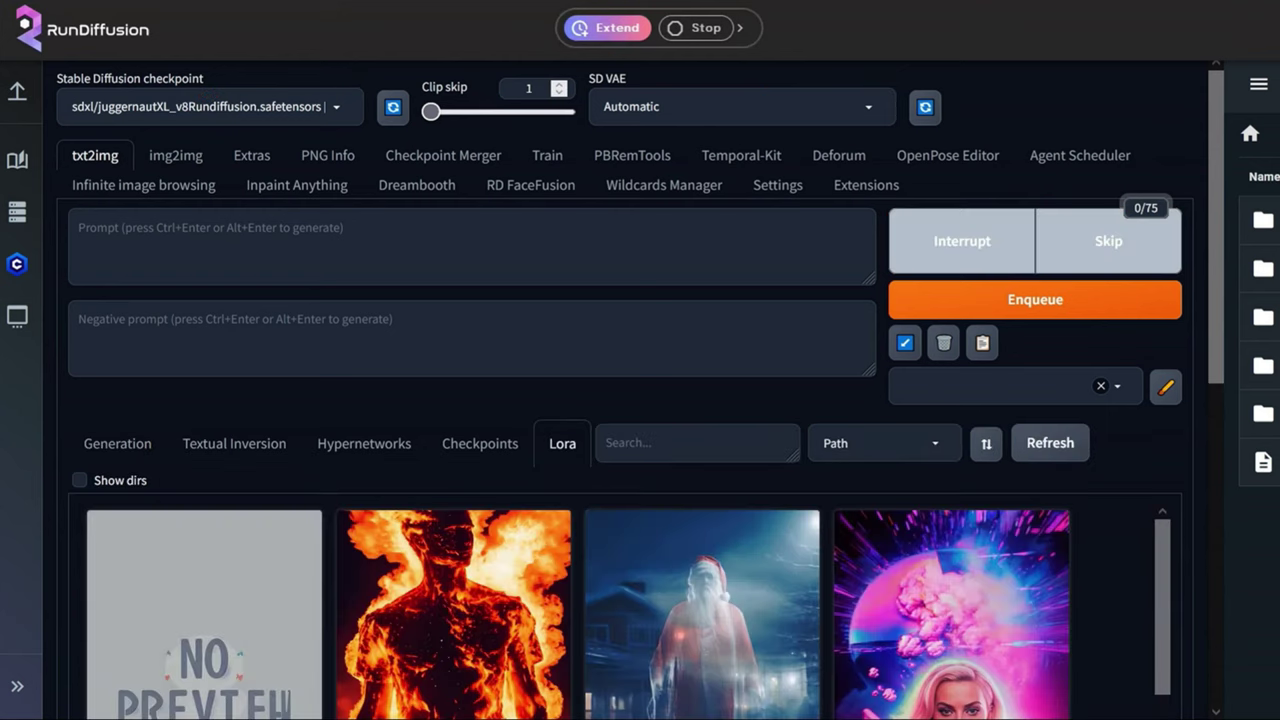
Load the v1/realisticVisionV51_v51VAE.safetensors checkpoint from the Stable Diffusion checkpoint list.
{"action": "left_click", "coordinate": [338, 110]}
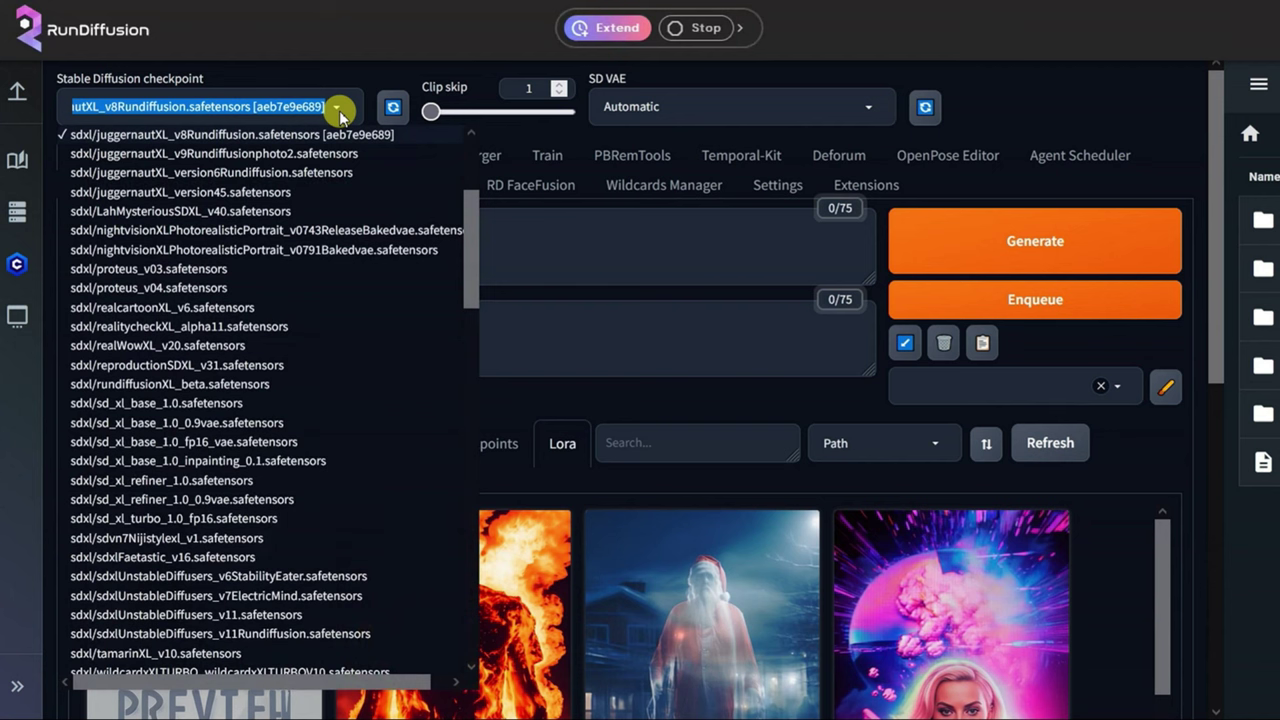
{"action": "left_click_drag", "start_coordinate": [471, 223], "coordinate": [472, 538]}
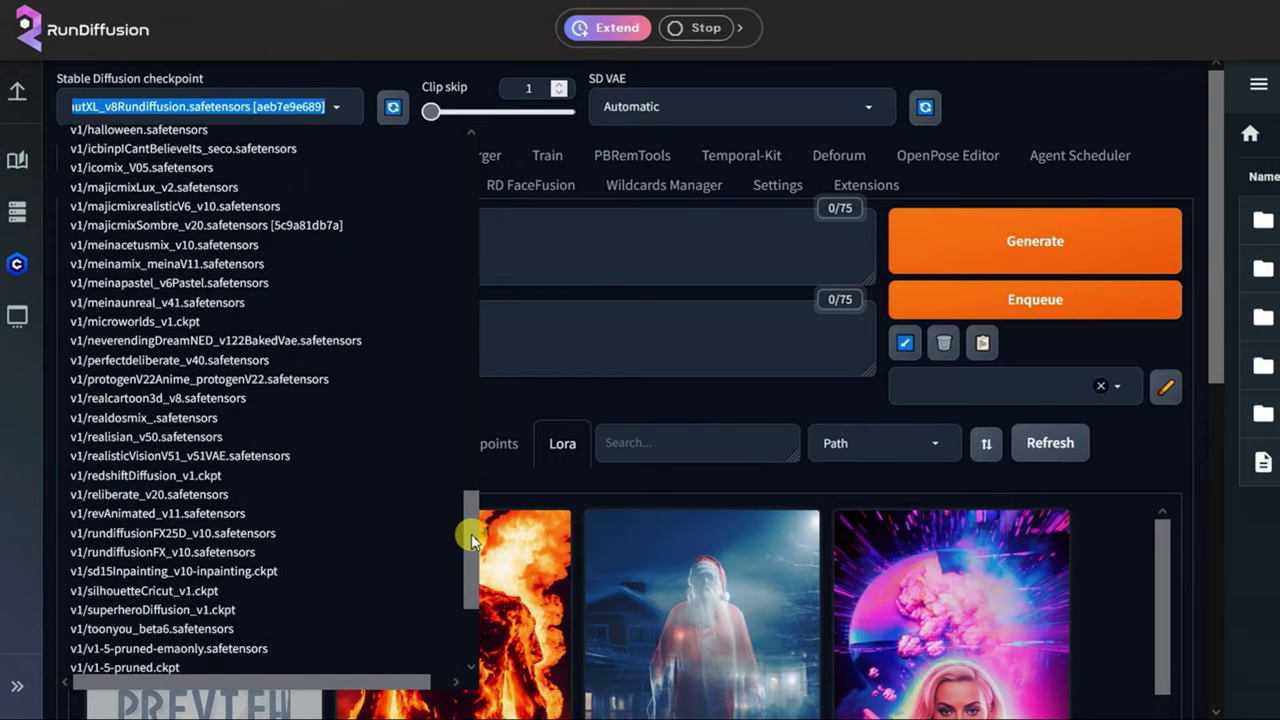
{"action": "left_click", "coordinate": [199, 456]}
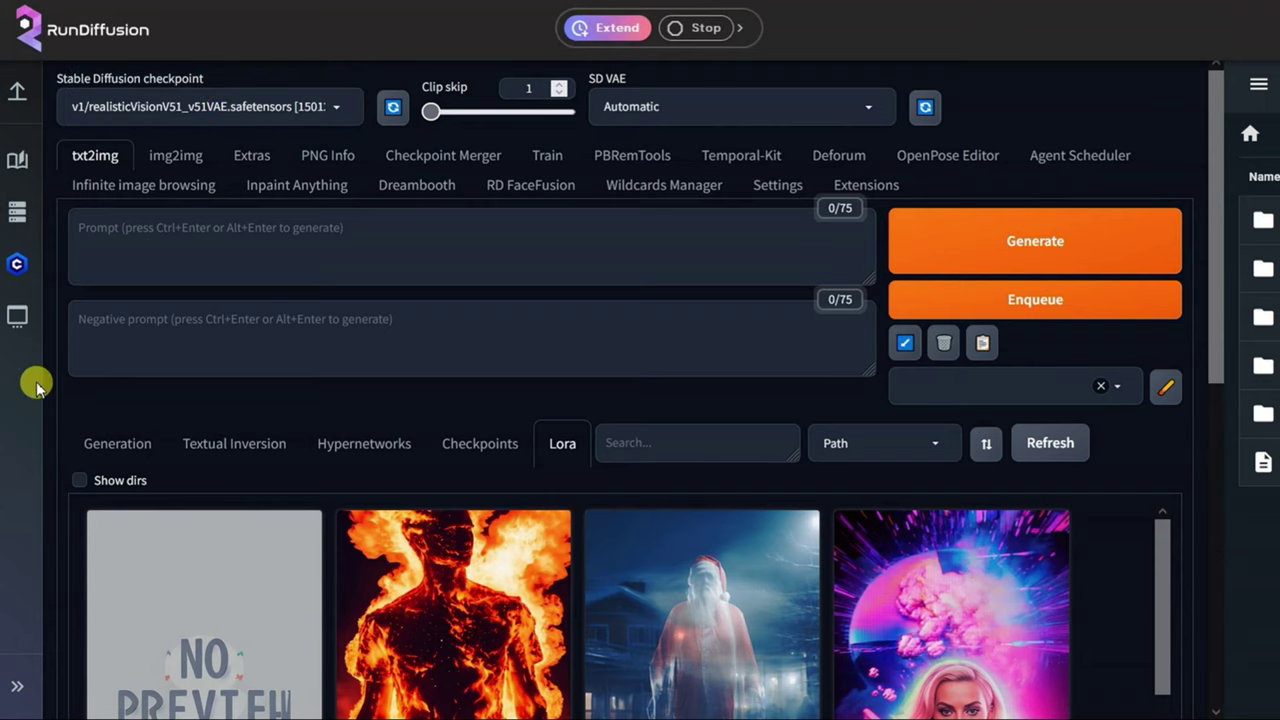
In the AnimateDiff panel, set Save format to MP4, with GIF and PNG unchecked.
{"action": "left_click", "coordinate": [107, 443]}
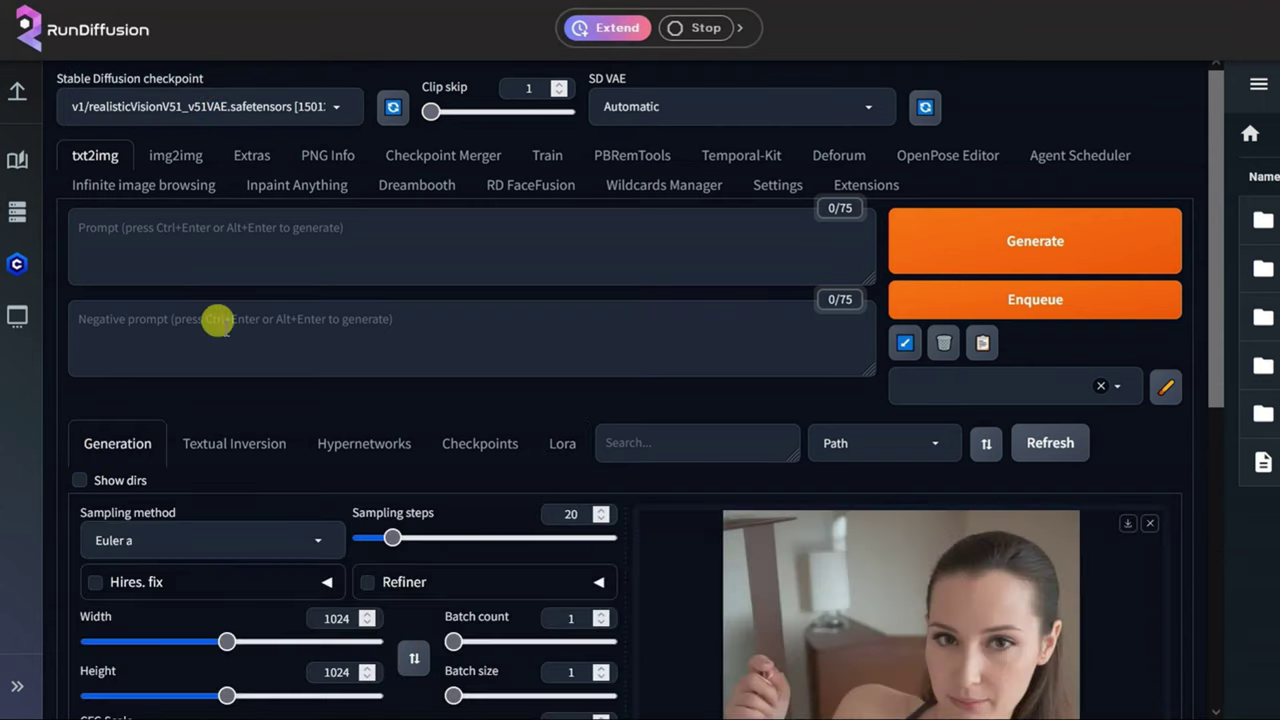
{"action": "scroll", "coordinate": [210, 328], "scroll_direction": "down", "scroll_amount": 3}
{"action": "scroll", "coordinate": [196, 345], "scroll_direction": "down", "scroll_amount": 2}
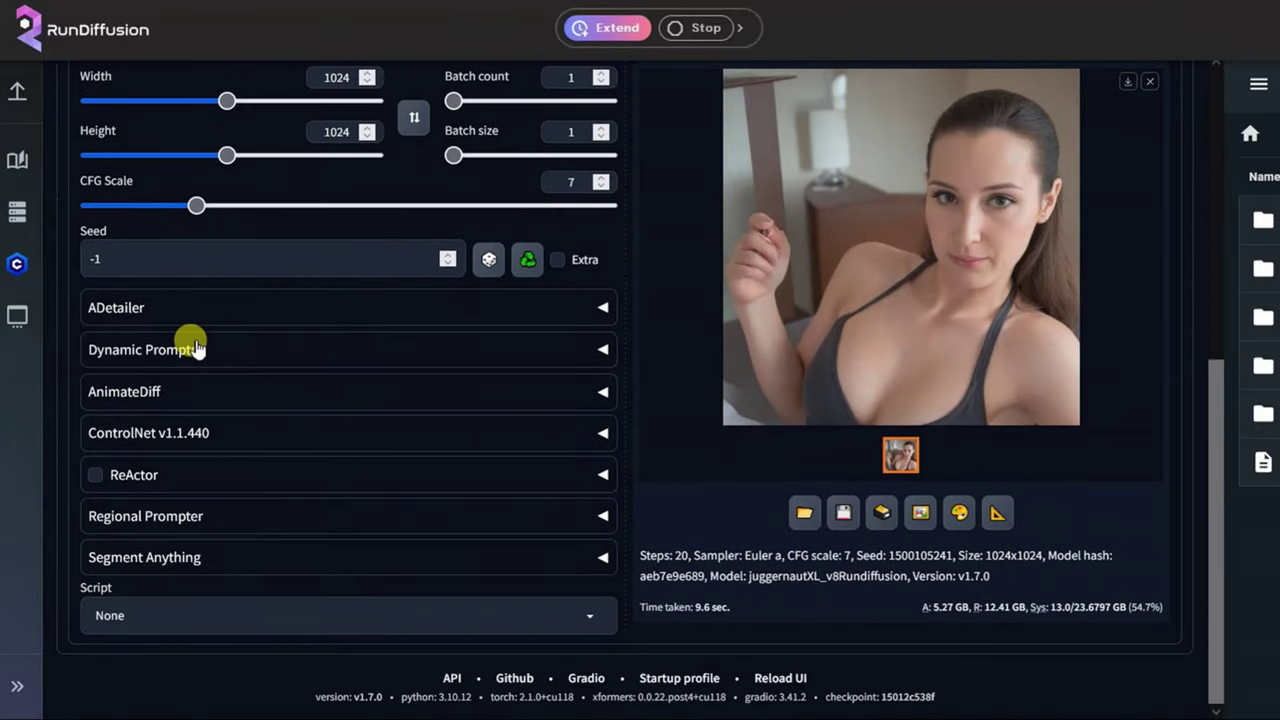
{"action": "left_click", "coordinate": [602, 393]}
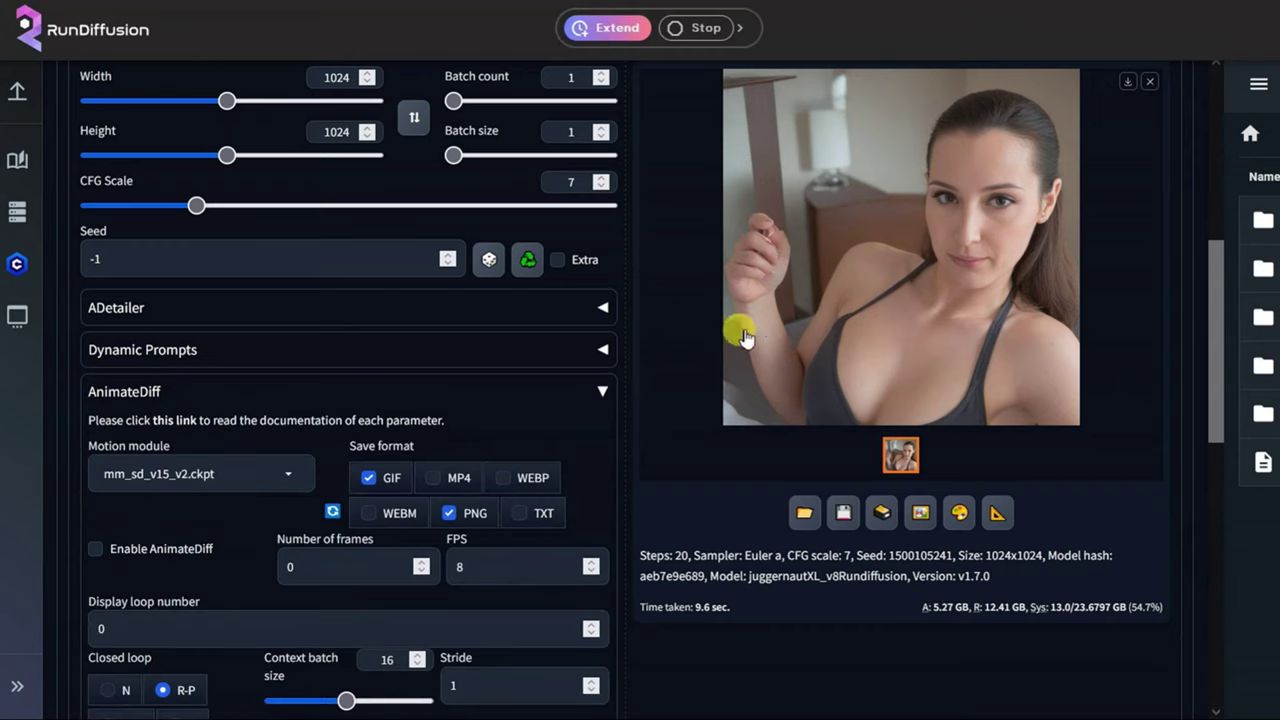
{"action": "left_click", "coordinate": [372, 478]}
{"action": "left_click", "coordinate": [434, 479]}
{"action": "left_click", "coordinate": [447, 513]}
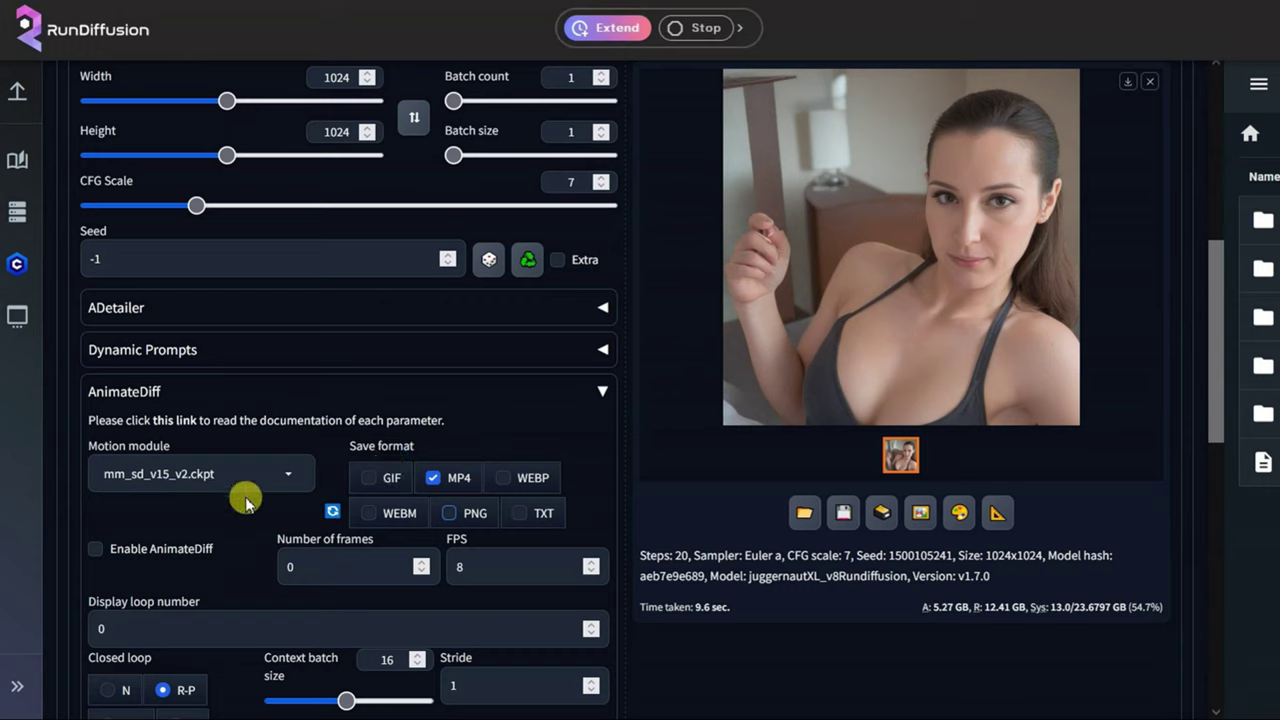
{"action": "scroll", "coordinate": [245, 507], "scroll_direction": "up", "scroll_amount": 5}
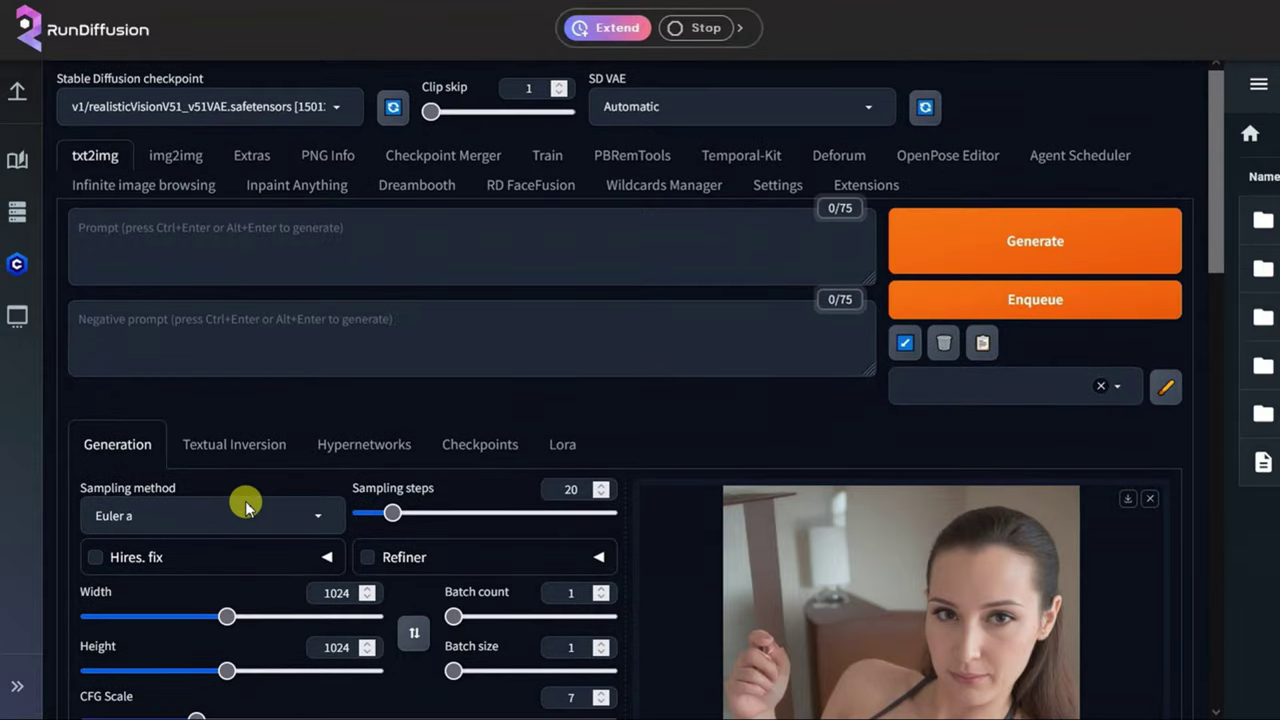
Set the sampling method to DPM++ SDE Karras.
{"action": "left_click", "coordinate": [320, 520]}
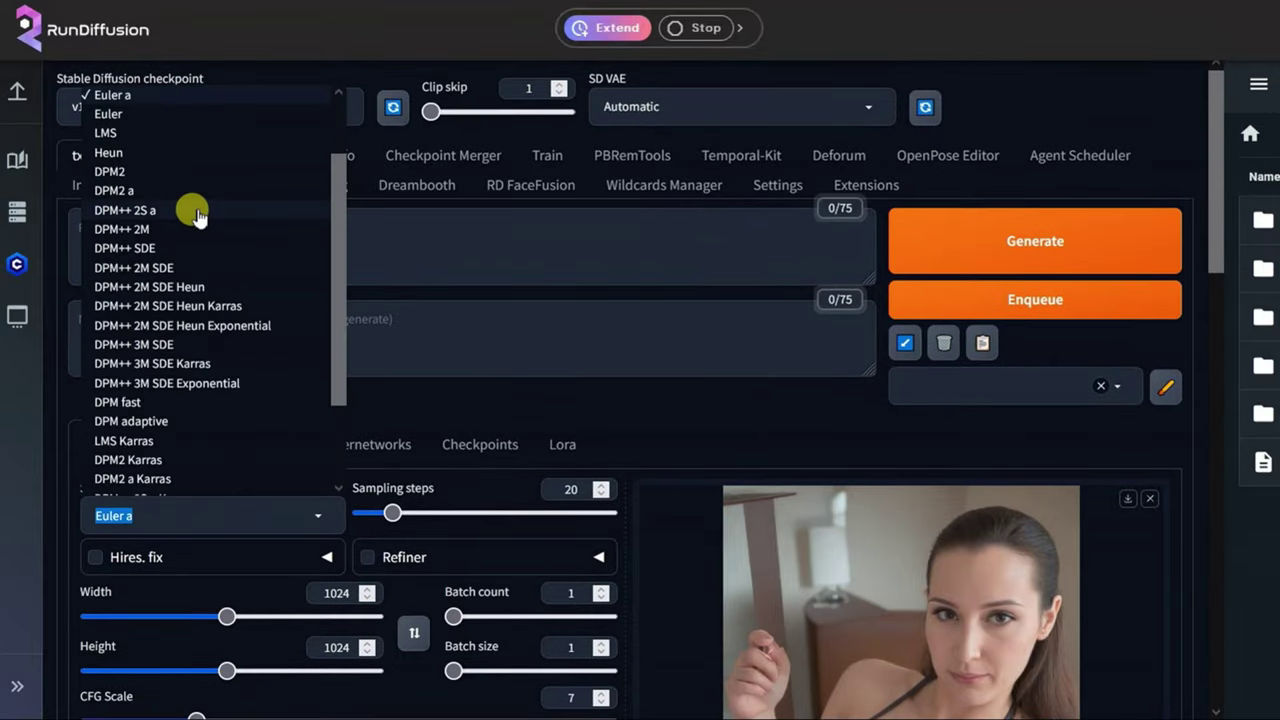
{"action": "scroll", "coordinate": [189, 217], "scroll_direction": "up", "scroll_amount": 2}
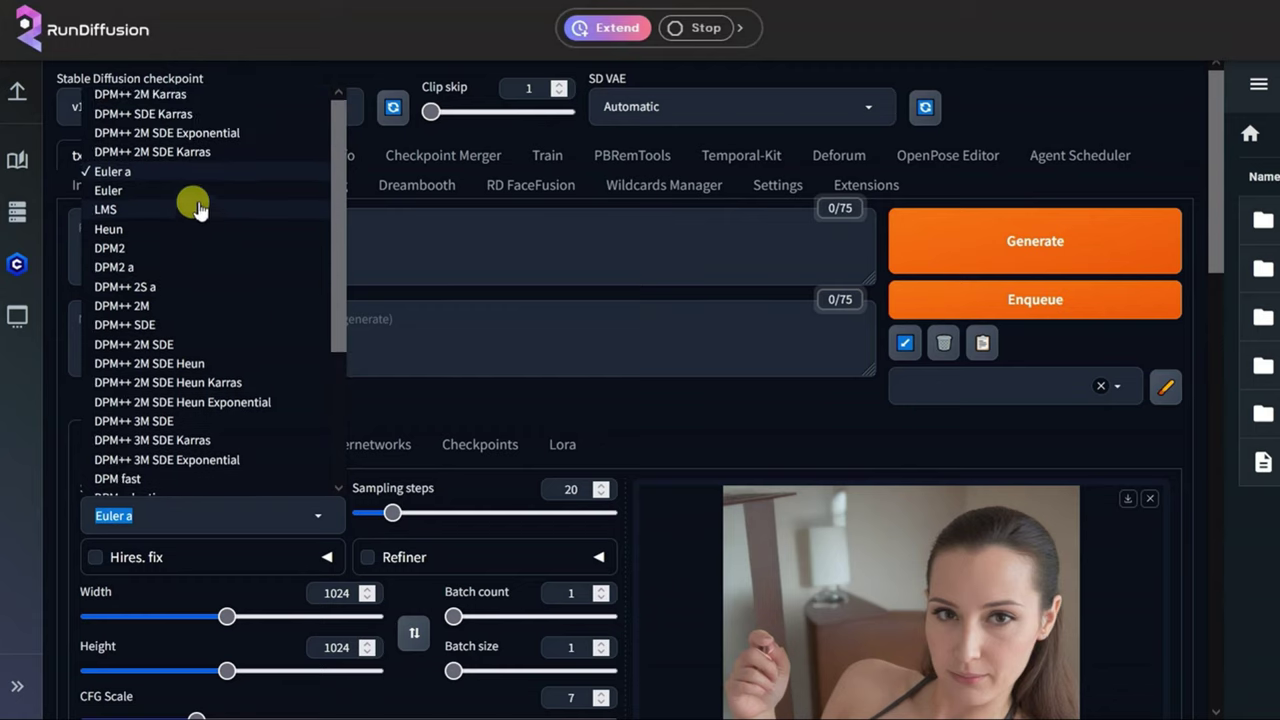
{"action": "left_click", "coordinate": [189, 114]}
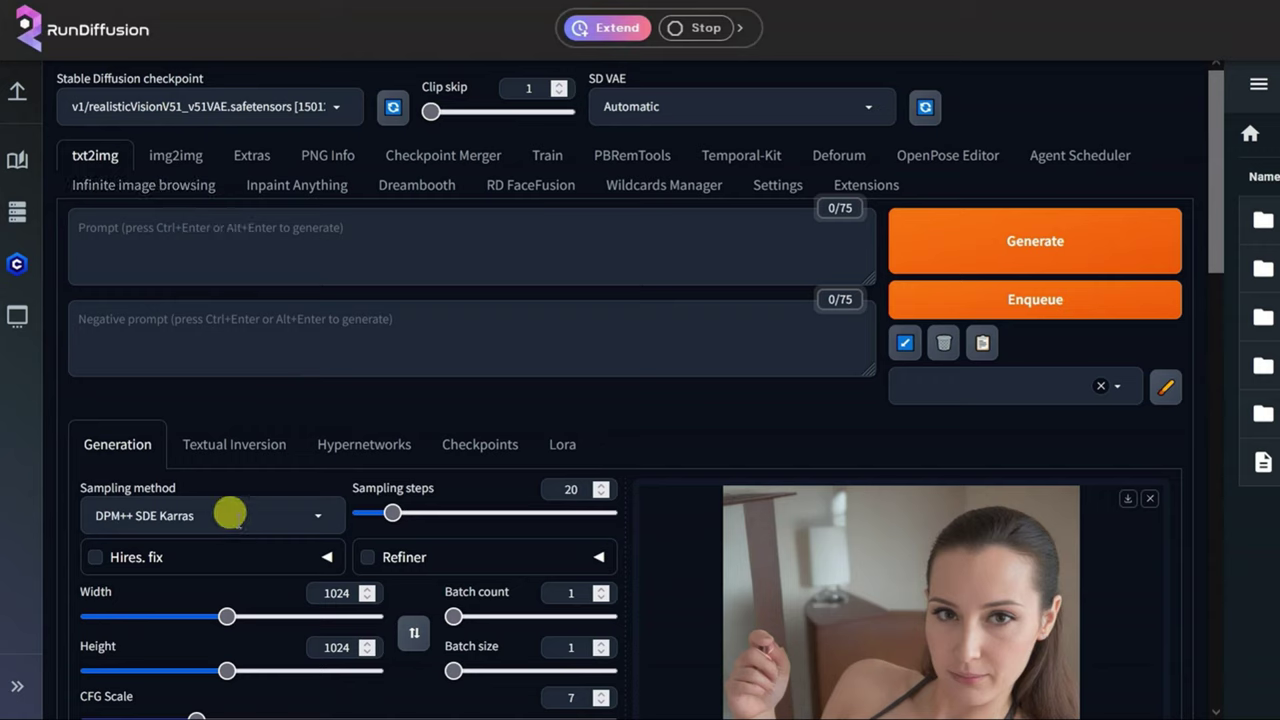
Paste the golden retriever puppies-in-snow description into the prompt box.
{"action": "right_click", "coordinate": [137, 233]}
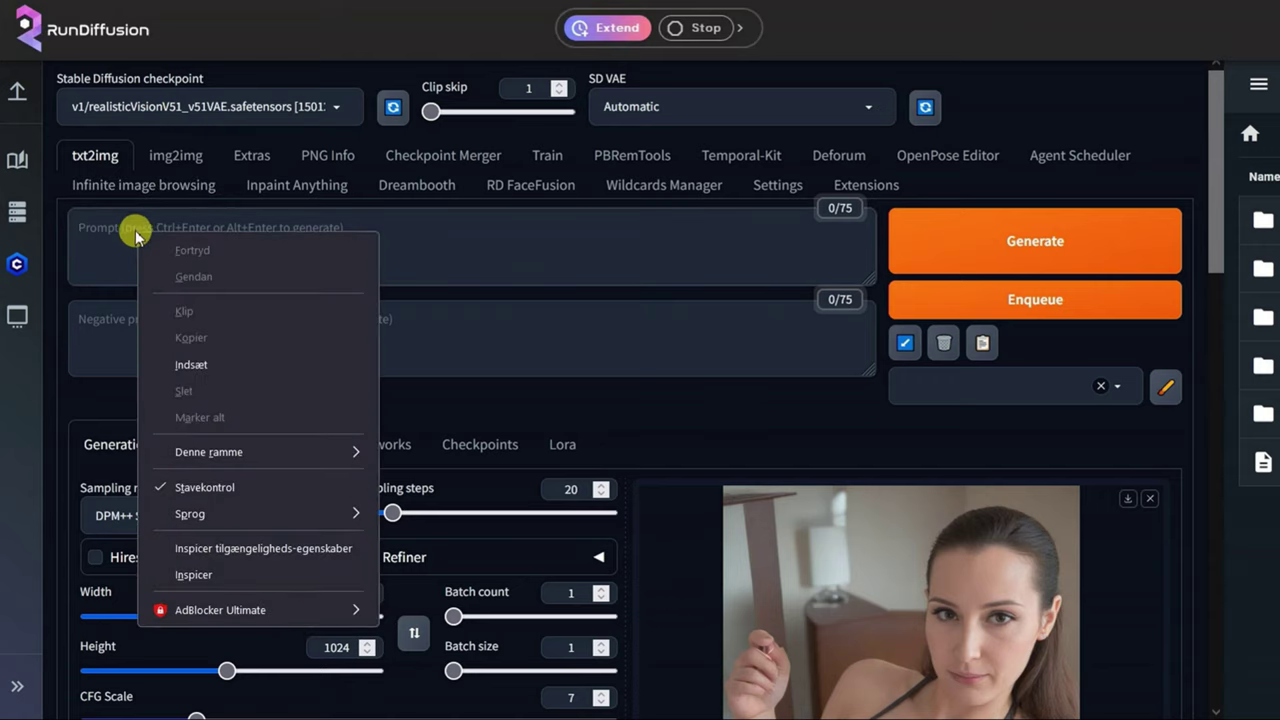
{"action": "left_click", "coordinate": [162, 364]}
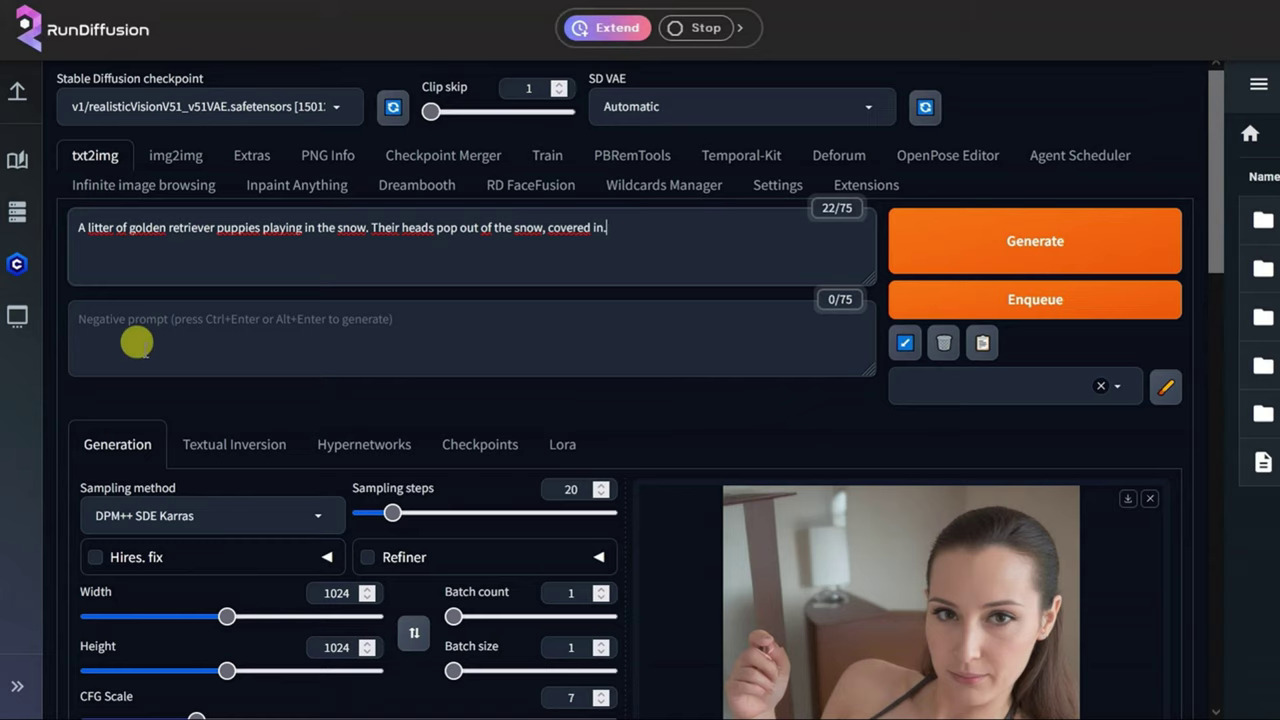
{"action": "scroll", "coordinate": [505, 313], "scroll_direction": "down", "scroll_amount": 3}
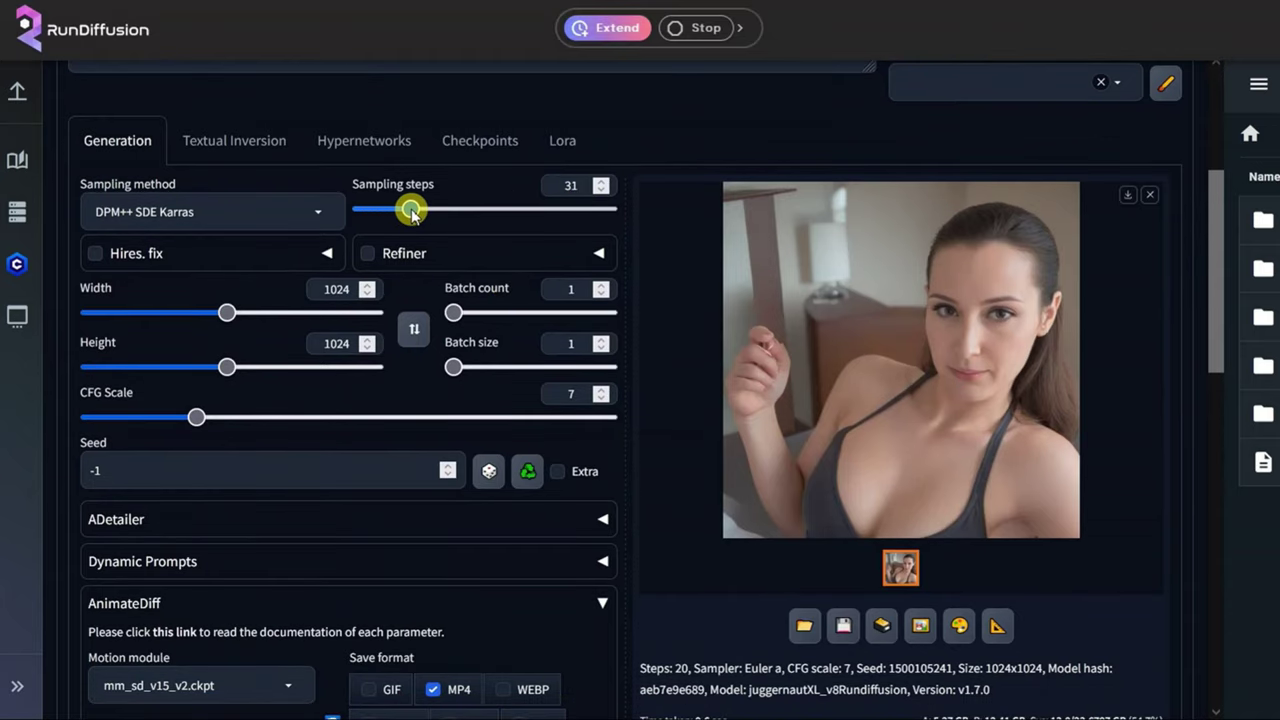
Set sampling steps to 30, CFG scale to 10, width 960 and height 540.
{"action": "left_click_drag", "start_coordinate": [411, 214], "coordinate": [409, 212]}
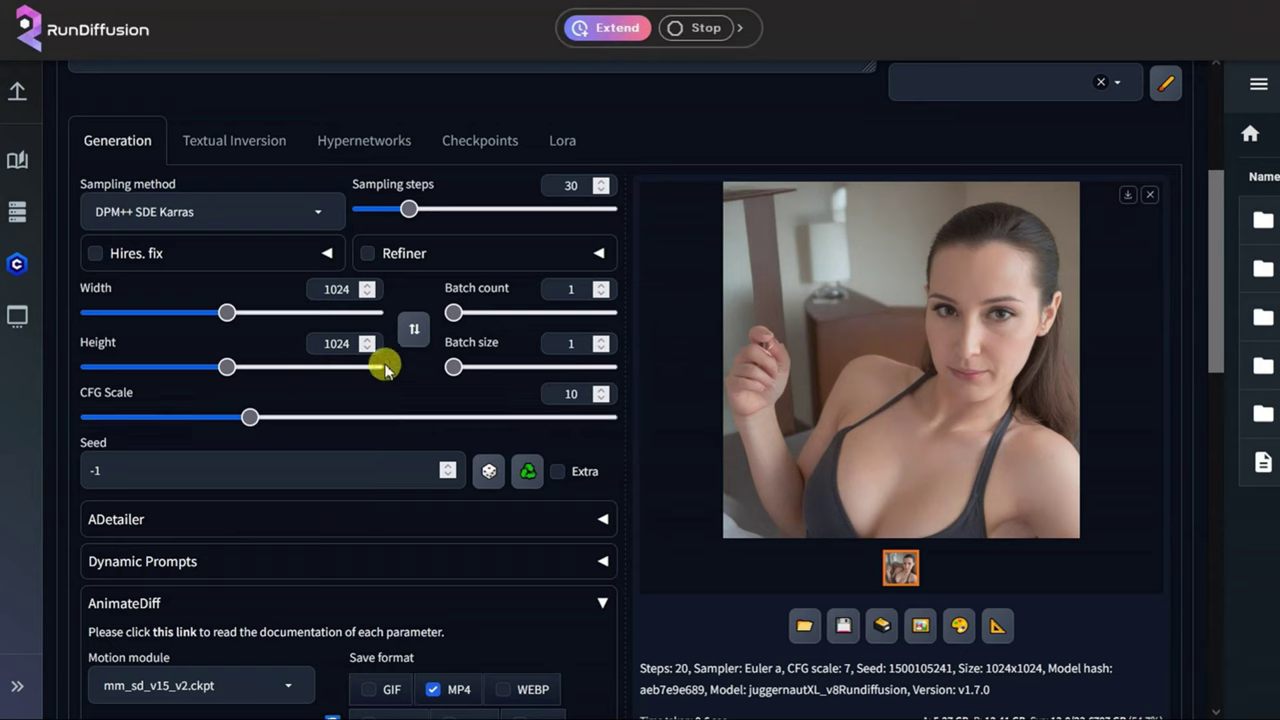
{"action": "double_click", "coordinate": [336, 289]}
{"action": "type", "text": "960"}
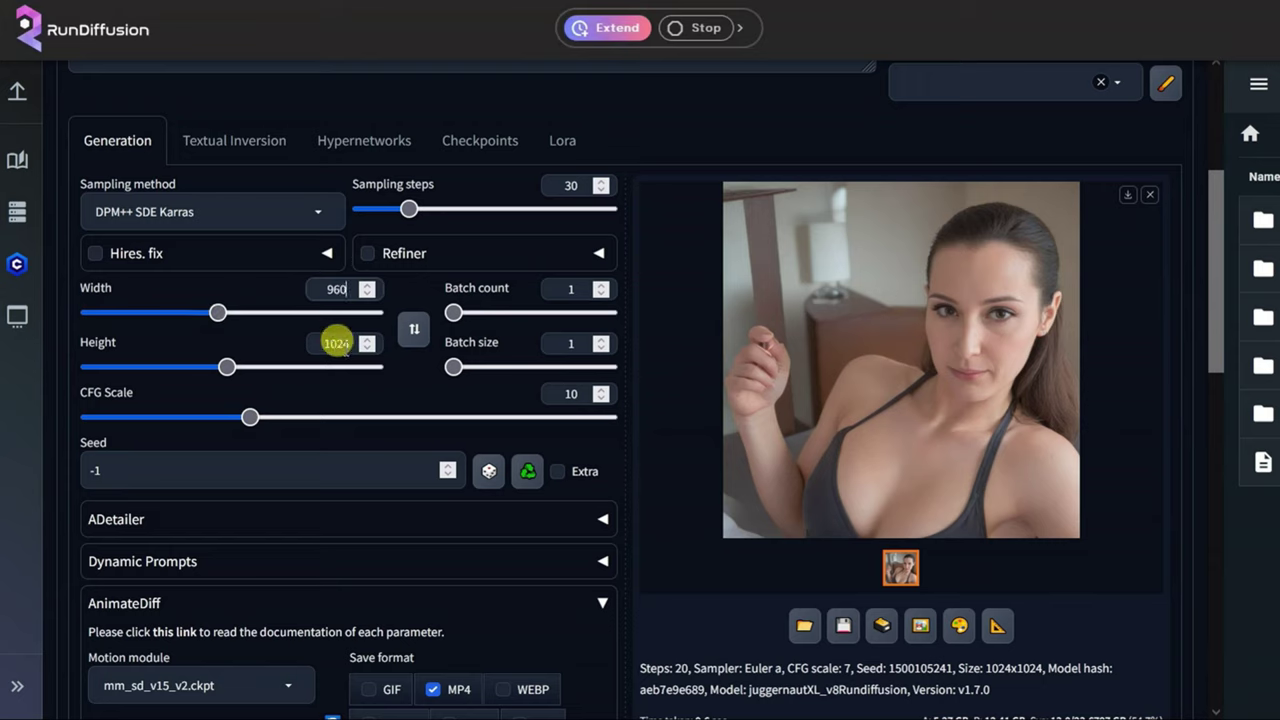
{"action": "double_click", "coordinate": [339, 336]}
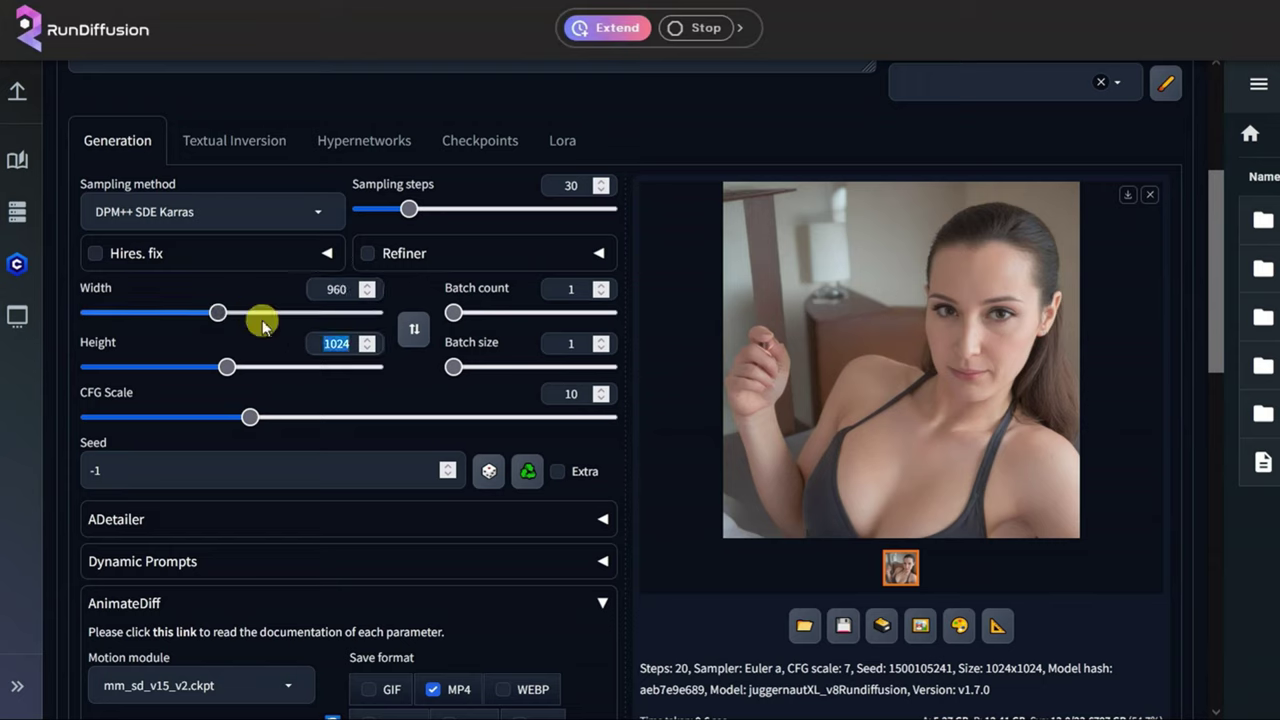
{"action": "type", "text": "540"}
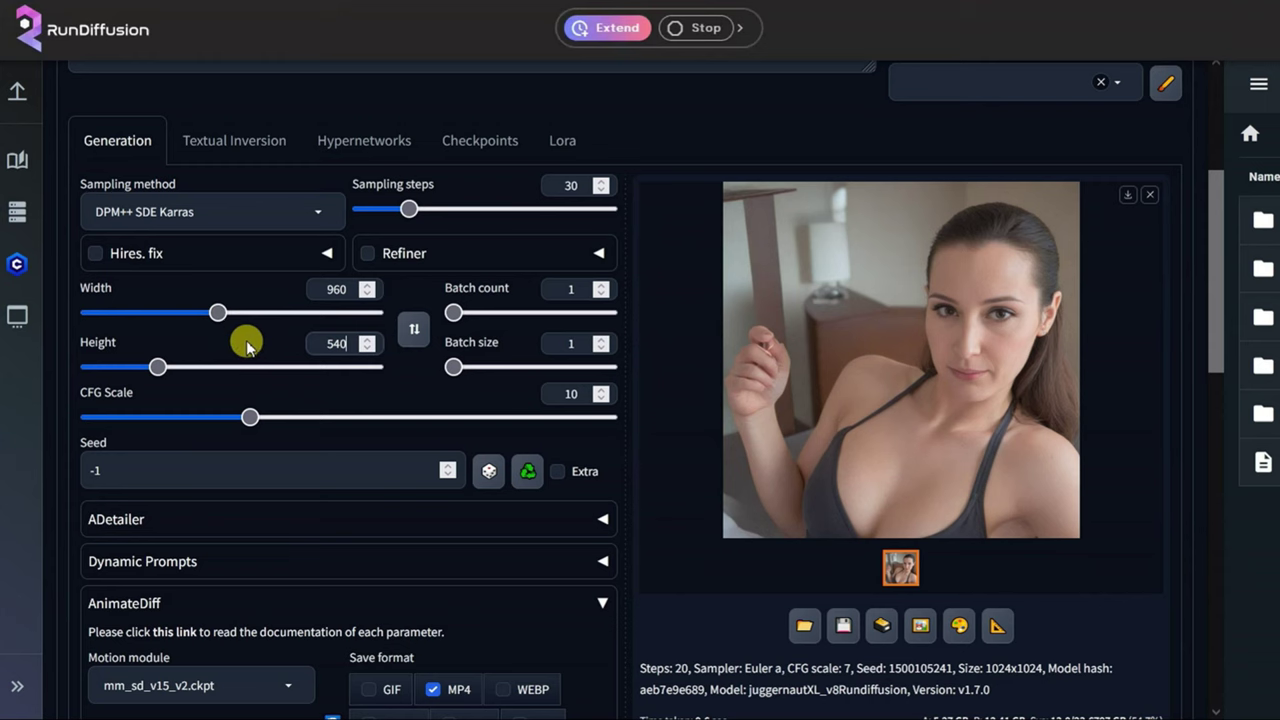
{"action": "scroll", "coordinate": [360, 380], "scroll_direction": "down", "scroll_amount": 5}
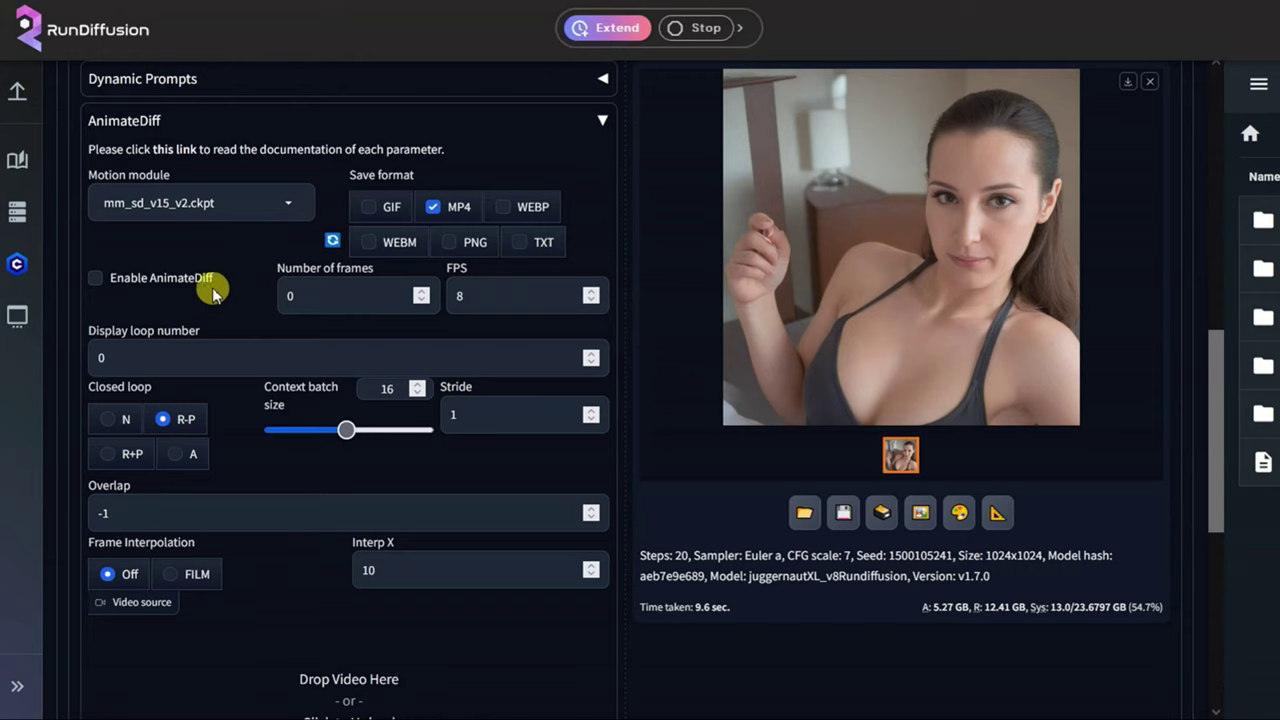
Give AnimateDiff 48 frames at 30 FPS, context batch size 24, Interp X 3 and FILM interpolation.
{"action": "double_click", "coordinate": [310, 295]}
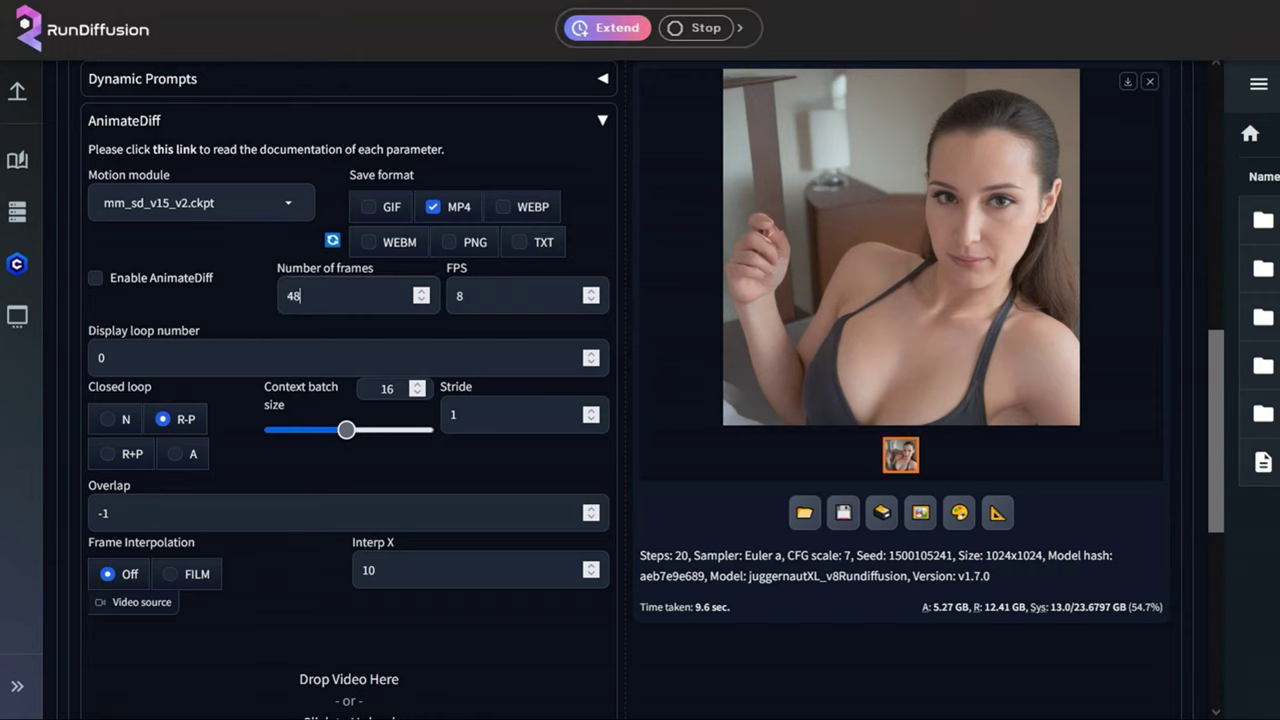
{"action": "left_click", "coordinate": [280, 290]}
{"action": "double_click", "coordinate": [478, 292]}
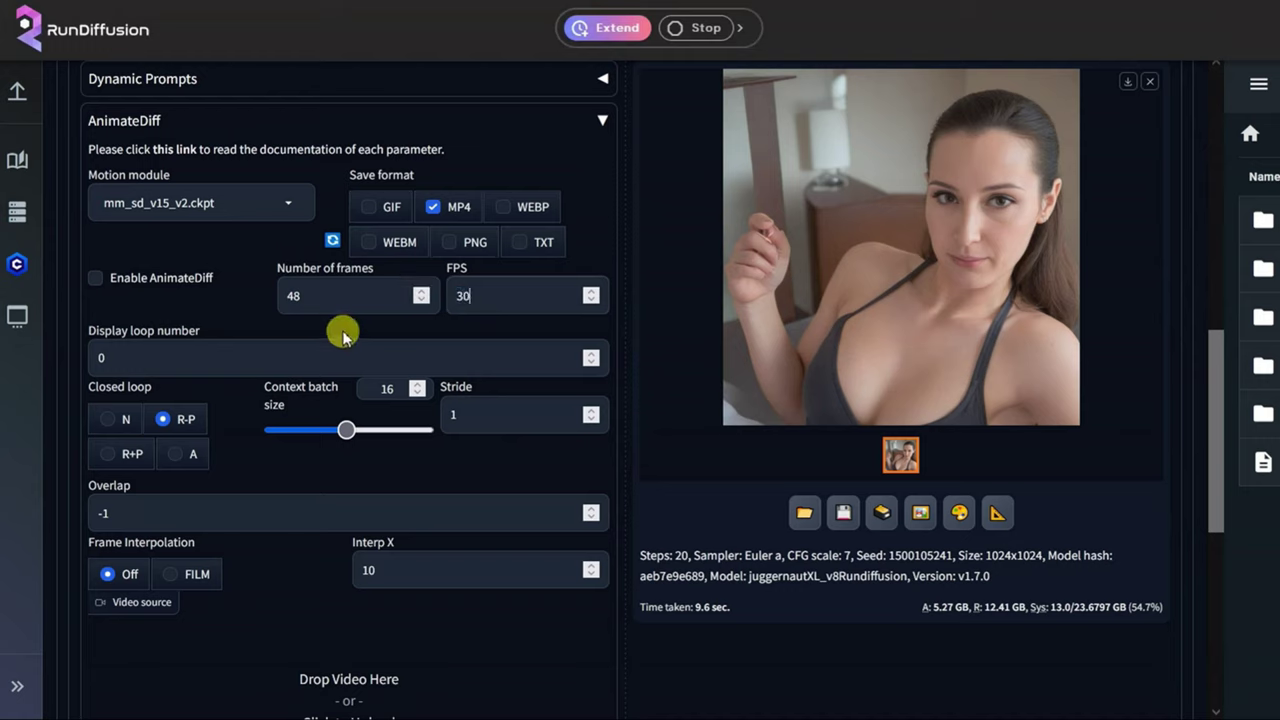
{"action": "left_click_drag", "start_coordinate": [346, 430], "coordinate": [385, 430]}
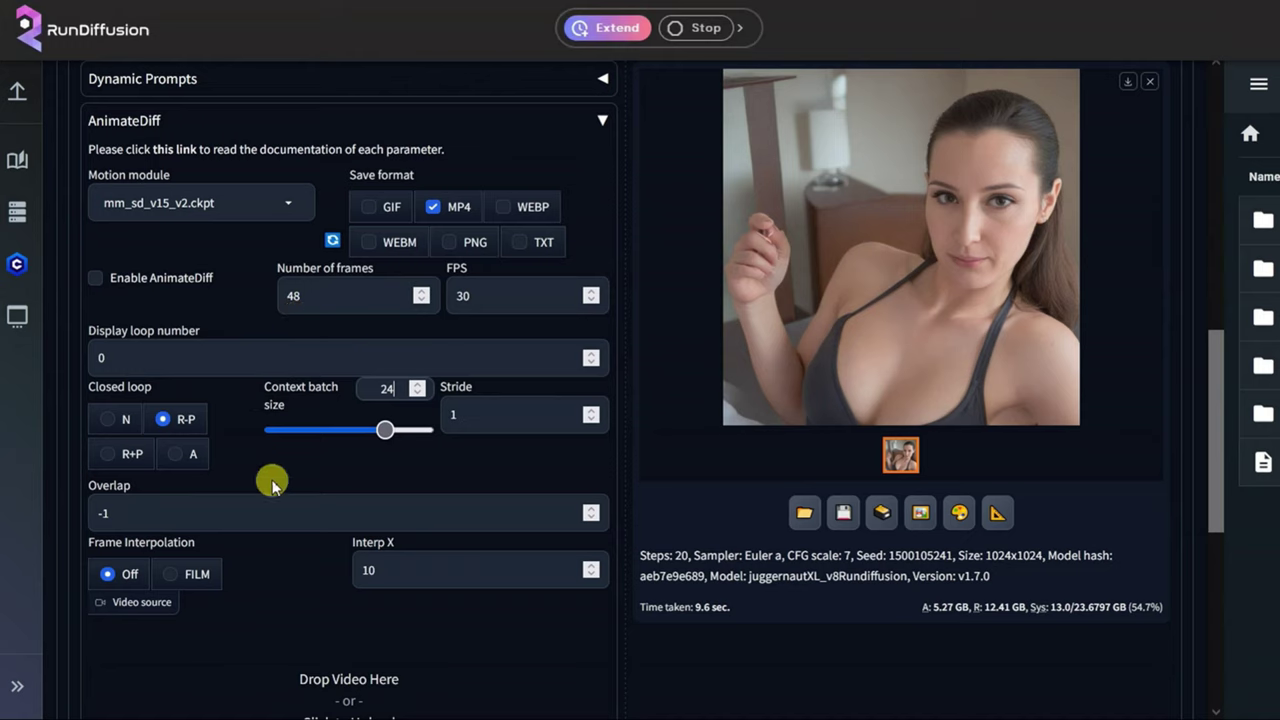
{"action": "double_click", "coordinate": [388, 566]}
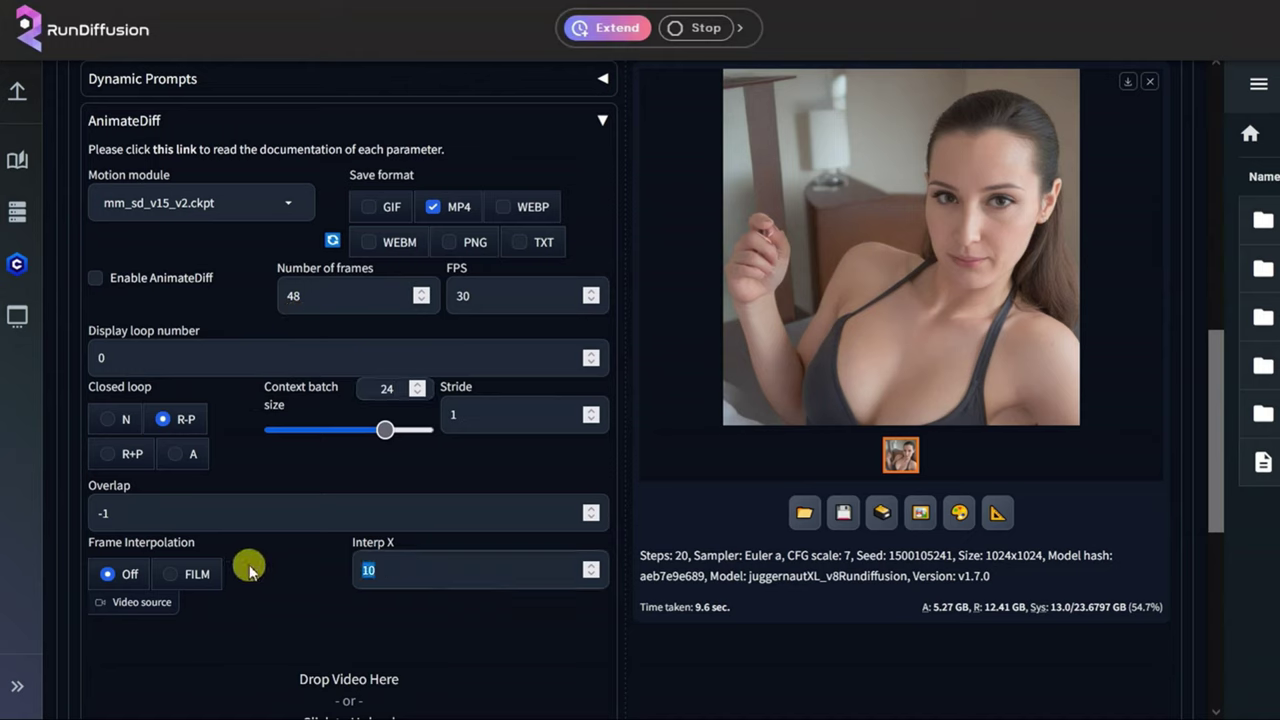
{"action": "left_click", "coordinate": [172, 570]}
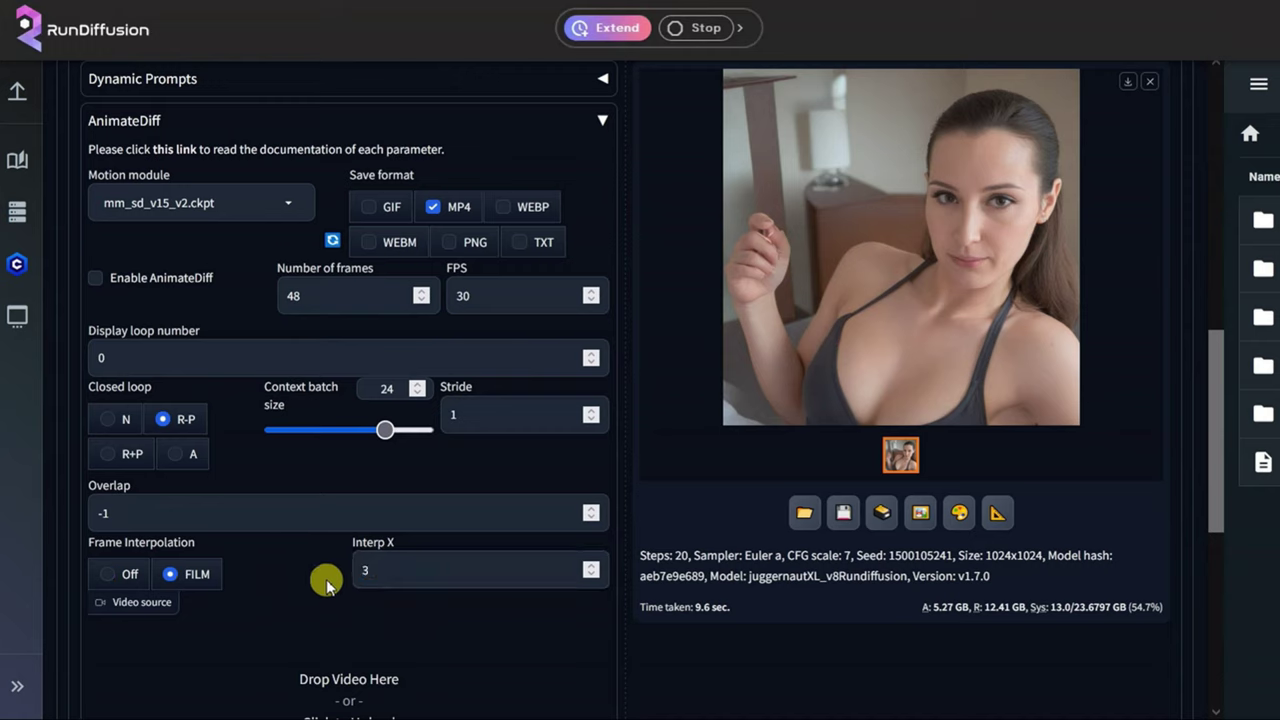
{"action": "left_click_drag", "start_coordinate": [1214, 423], "coordinate": [1211, 149]}
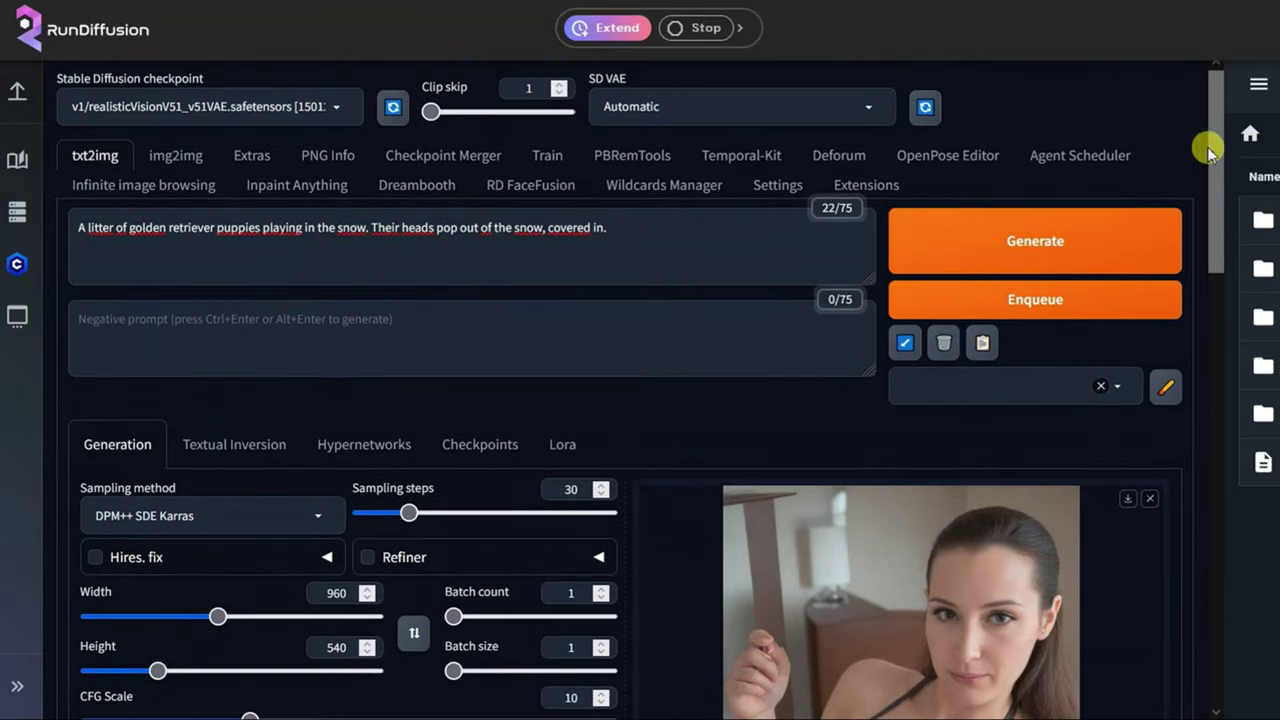
Generate a 960×540 test still of the puppies in snow and scroll down to view it.
{"action": "left_click", "coordinate": [1031, 246]}
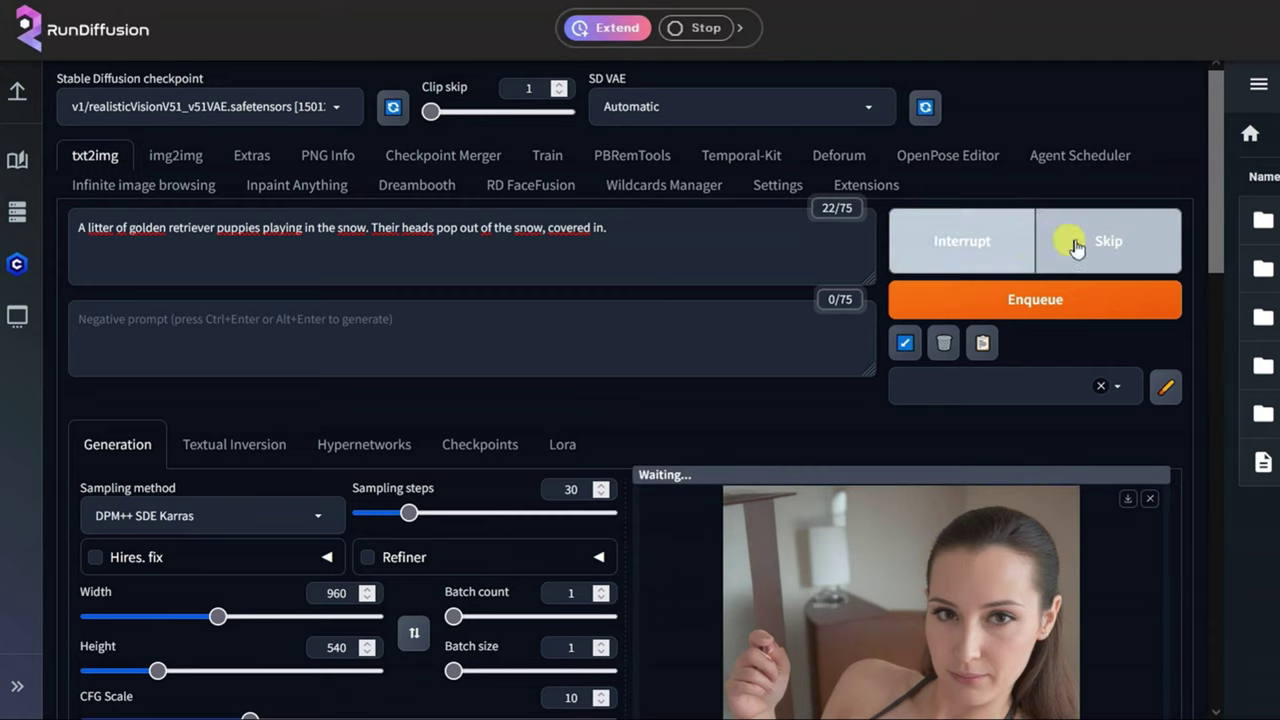
{"action": "left_click_drag", "start_coordinate": [1219, 211], "coordinate": [1214, 266]}
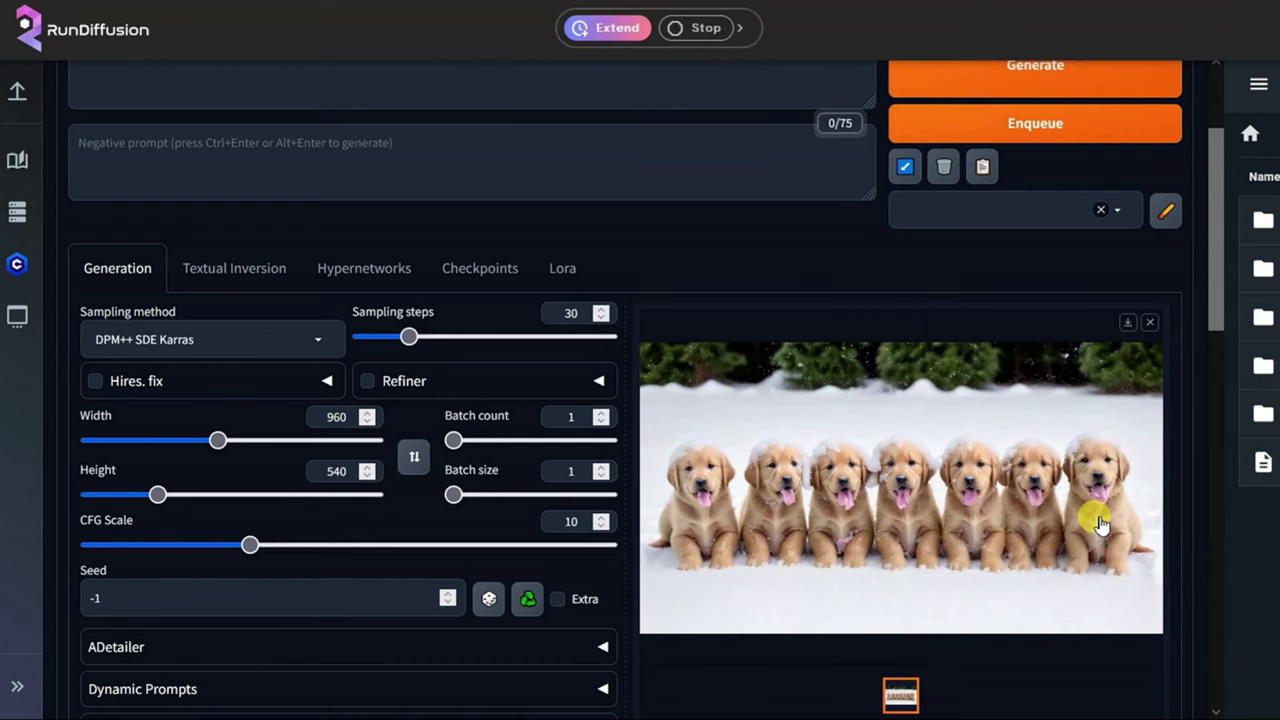
{"action": "left_click_drag", "start_coordinate": [1213, 310], "coordinate": [1215, 400]}
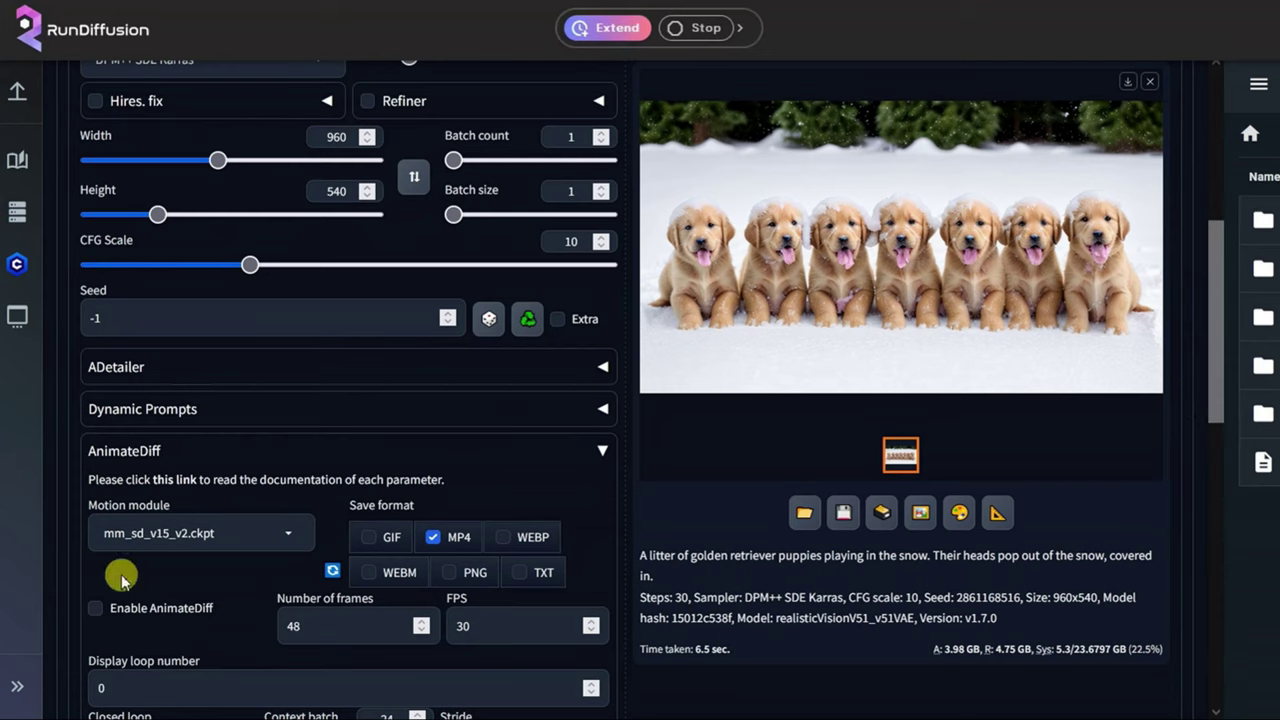
Enable AnimateDiff, generate the puppy animation and open the resulting MP4 file.
{"action": "left_click", "coordinate": [95, 610]}
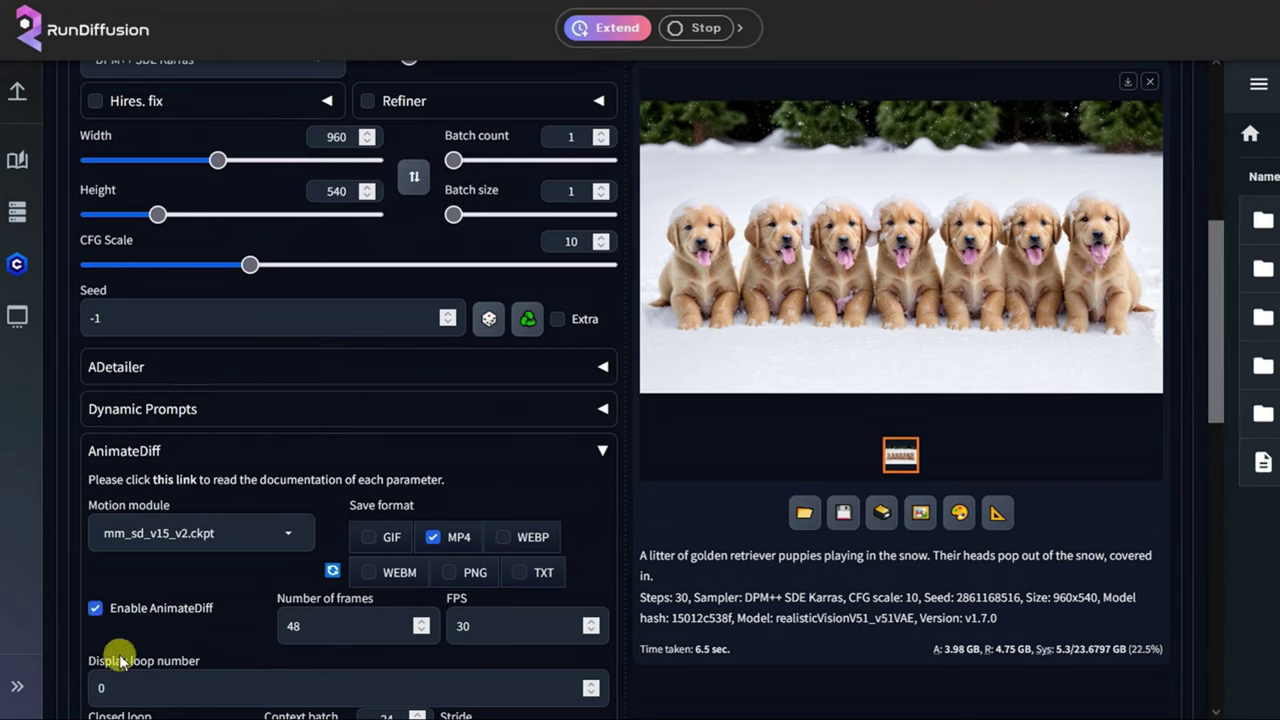
{"action": "left_click_drag", "start_coordinate": [1220, 337], "coordinate": [1220, 212]}
{"action": "left_click", "coordinate": [1155, 172]}
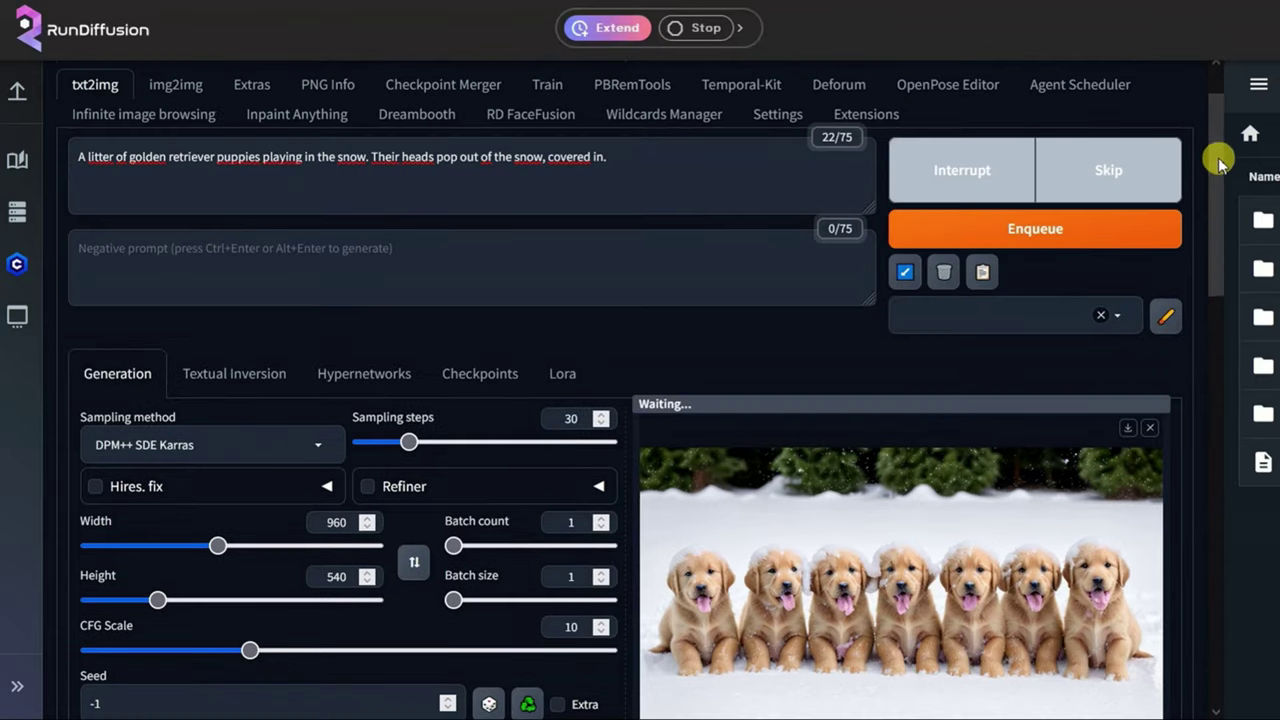
{"action": "left_click_drag", "start_coordinate": [1220, 157], "coordinate": [1213, 200]}
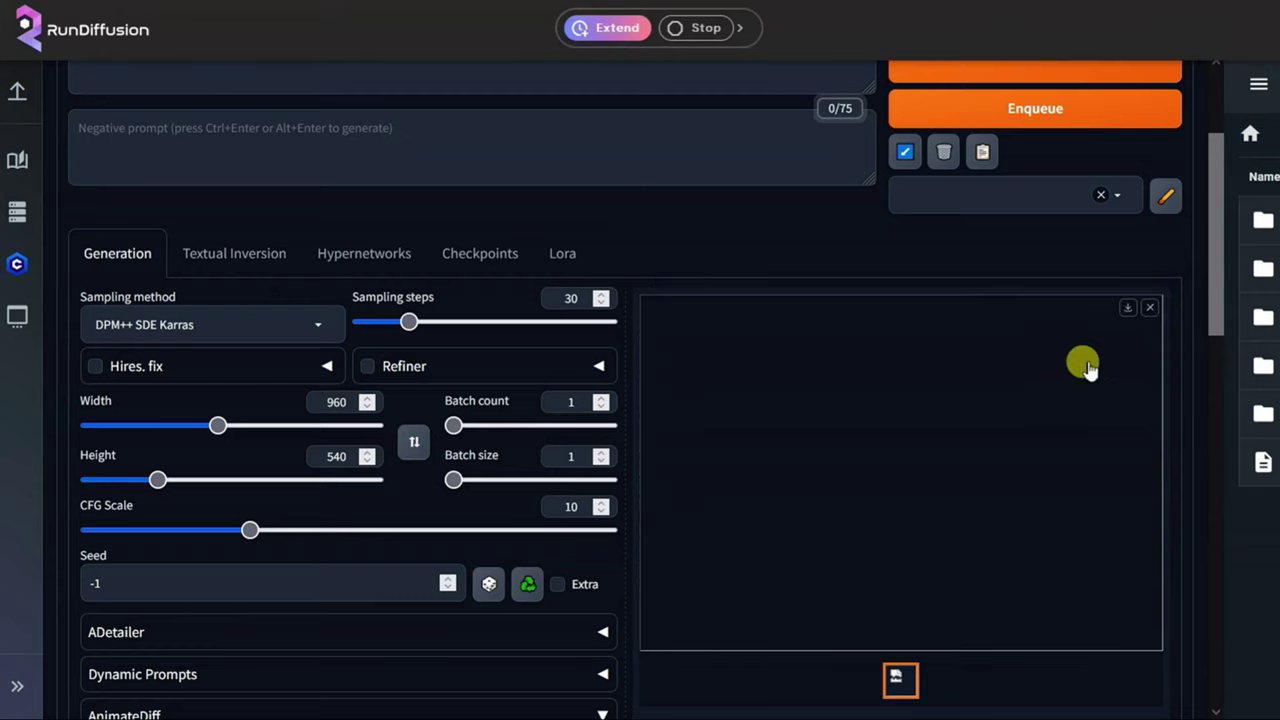
{"action": "left_click", "coordinate": [1125, 310]}
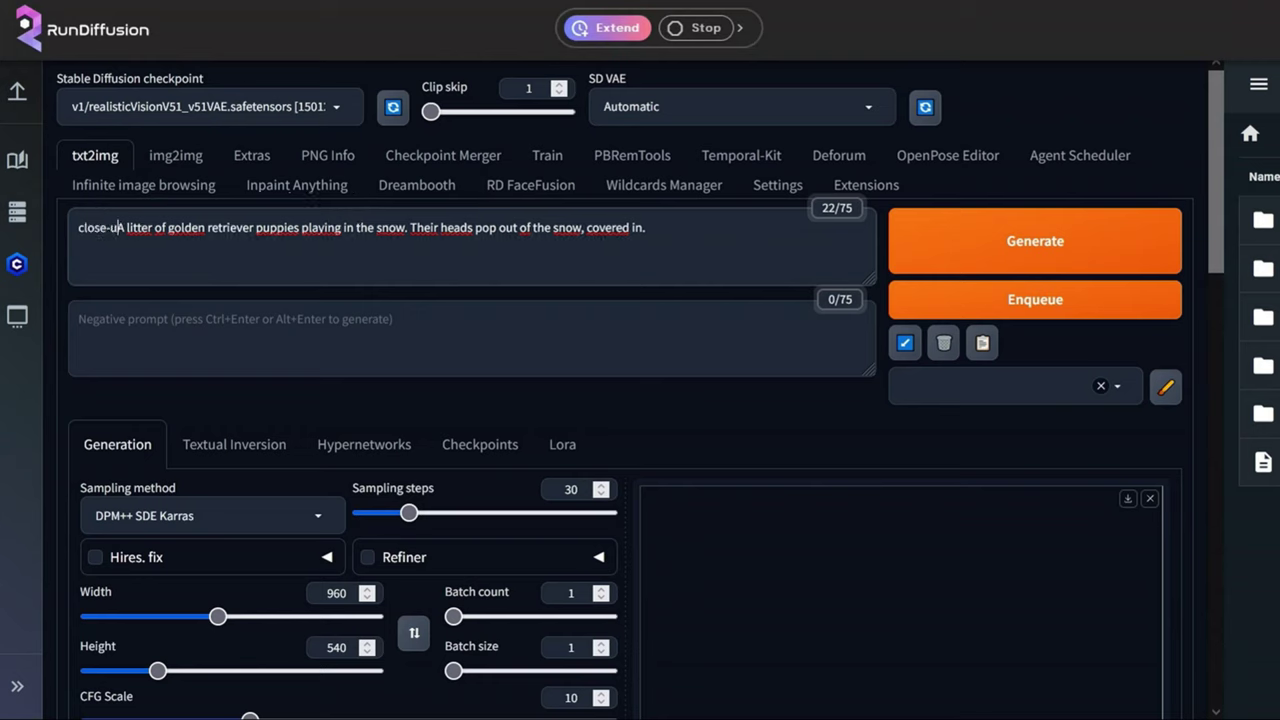
Start the prompt with 'close-up a' and generate the close-up puppy animation to 100%.
{"action": "type", "text": "up"}
{"action": "key", "text": "Delete"}
{"action": "type", "text": "a"}
{"action": "left_click", "coordinate": [1033, 245]}
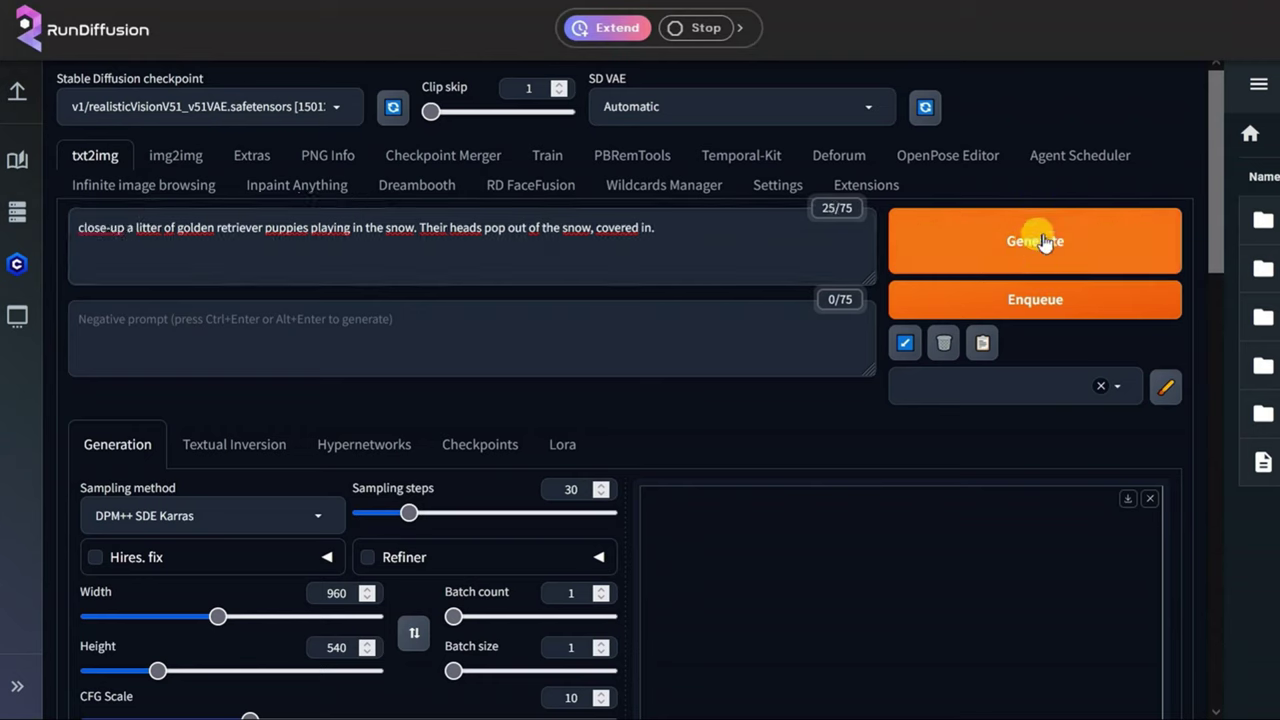
{"action": "left_click_drag", "start_coordinate": [1218, 120], "coordinate": [1200, 255]}
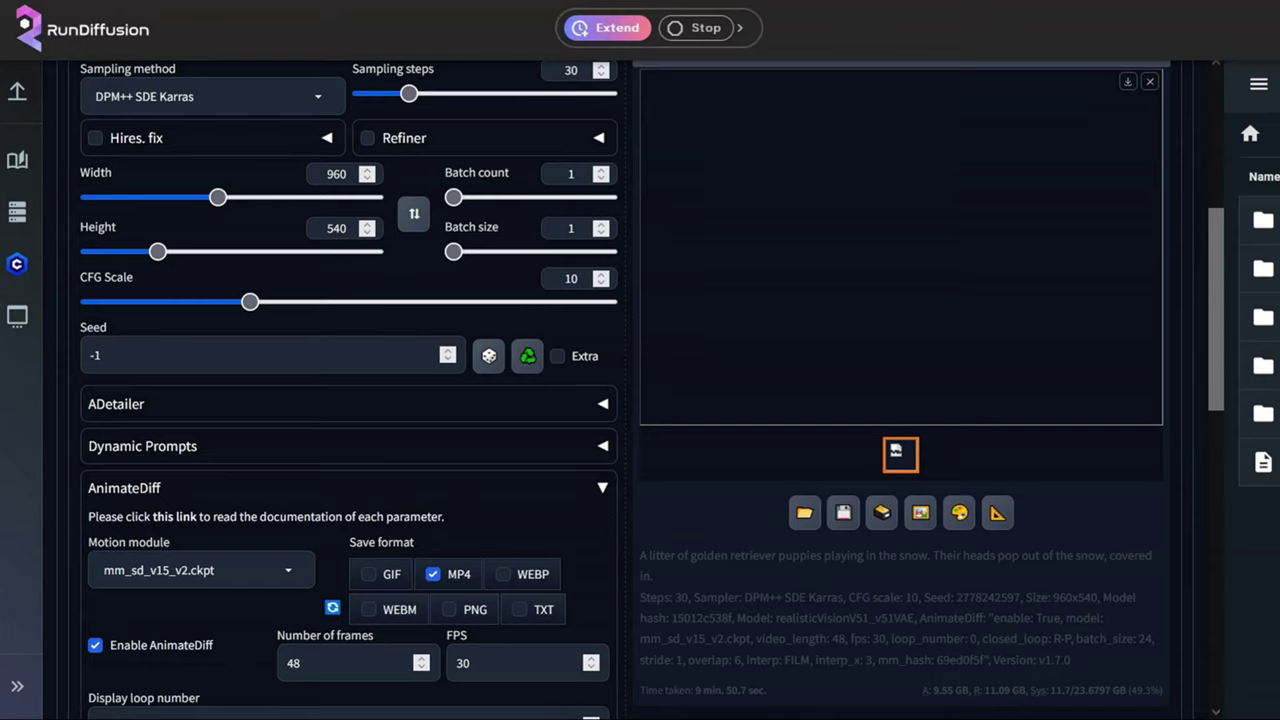
{"action": "left_click_drag", "start_coordinate": [1214, 343], "coordinate": [1220, 266]}
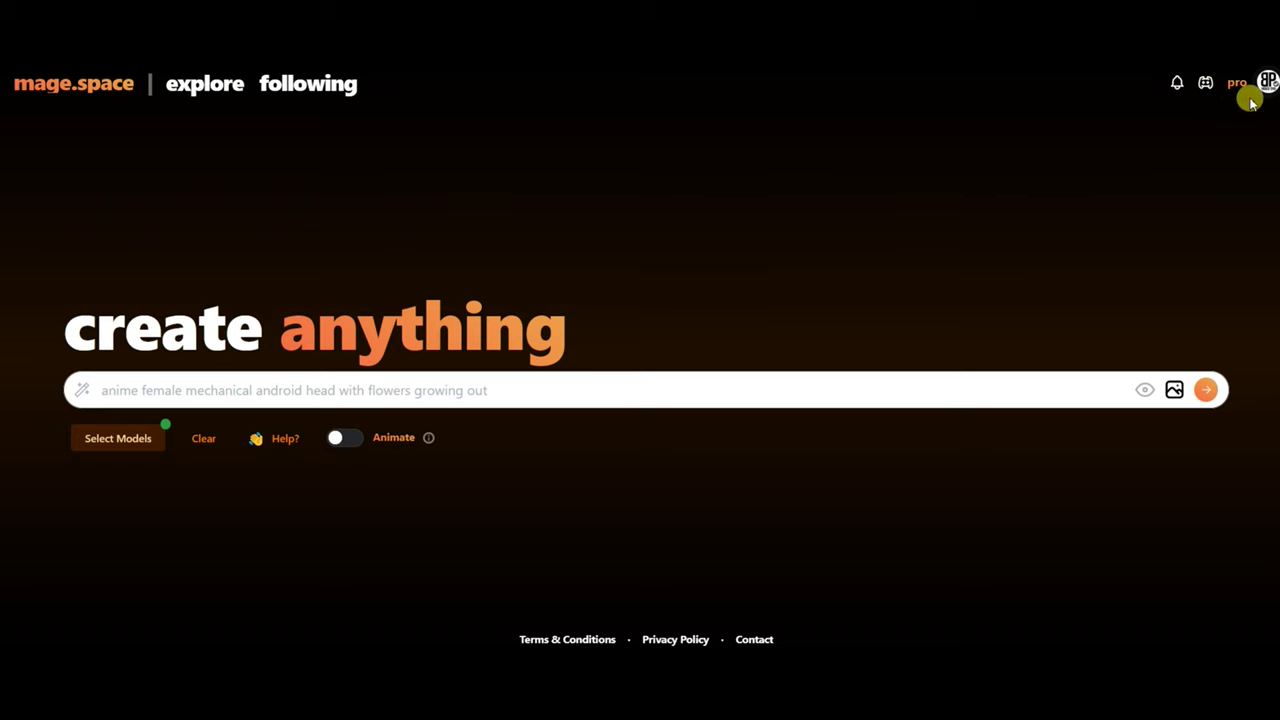
Show the base model list filtered to SDV1.5, starting with Stable Diffusion v1.5.
{"action": "left_click", "coordinate": [128, 443]}
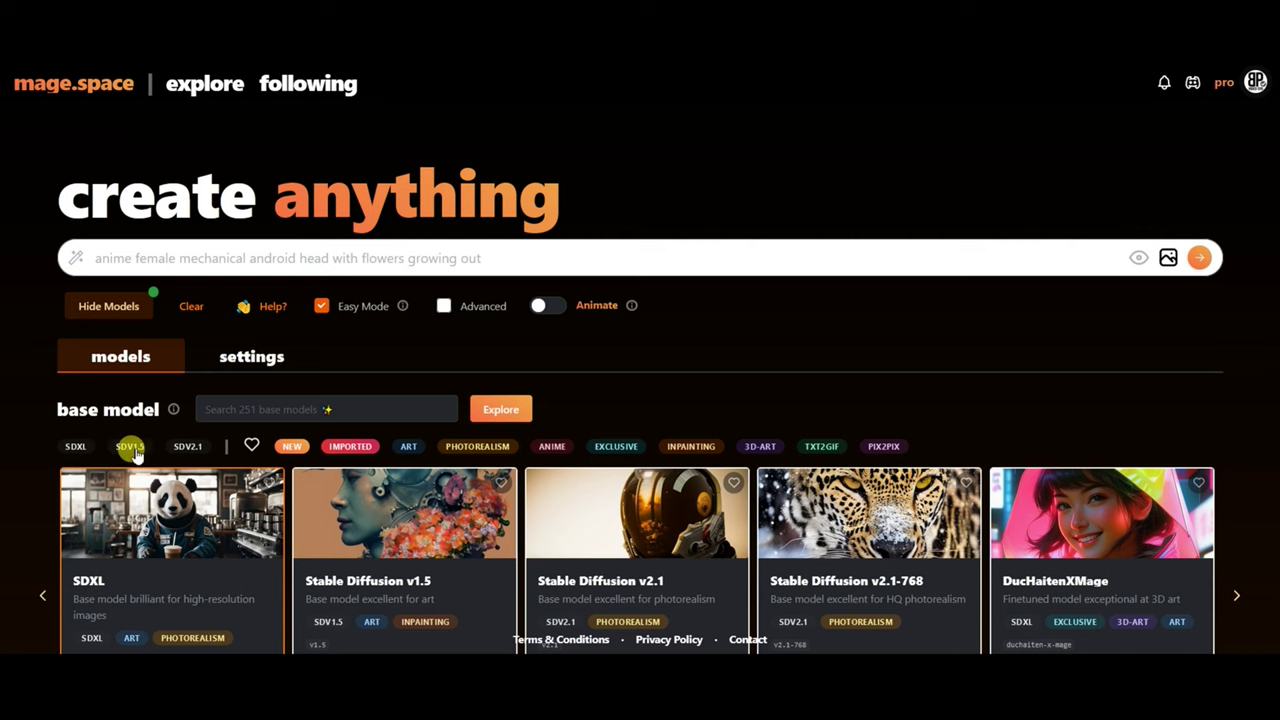
{"action": "left_click", "coordinate": [131, 447]}
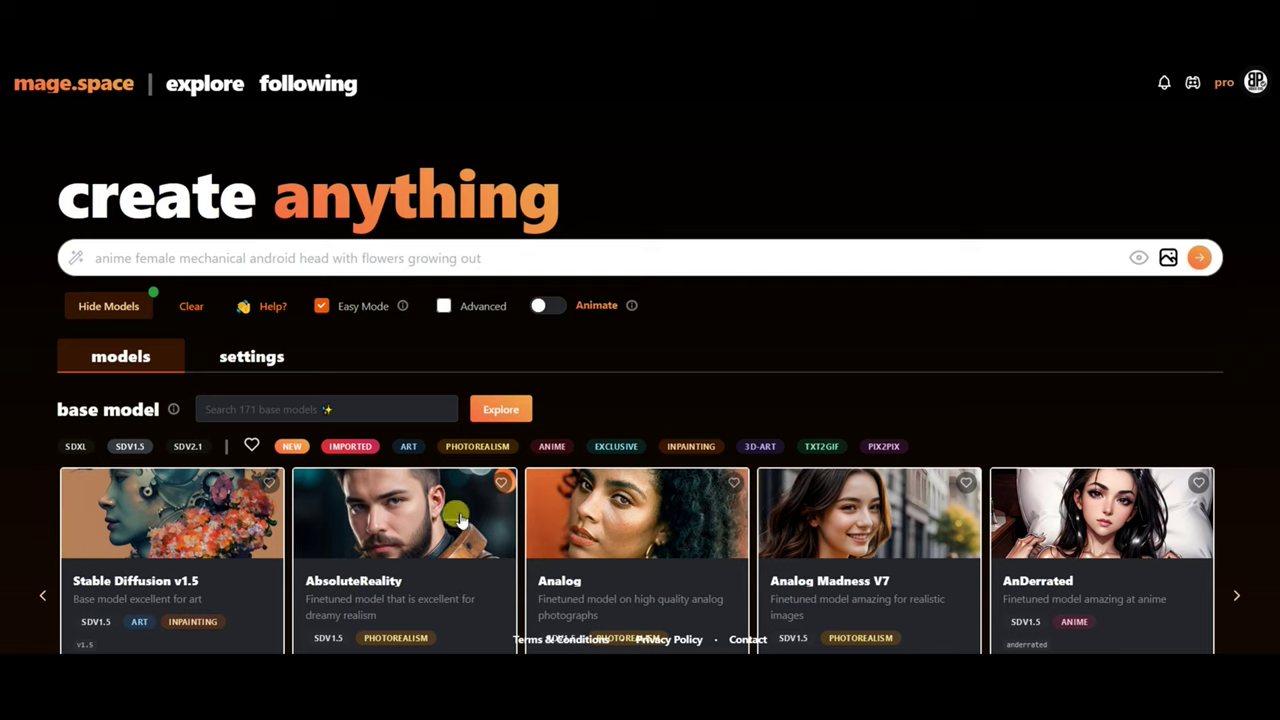
Set Cinema (16:9) aspect ratio and High (30) steps, and turn on Animate.
{"action": "left_click", "coordinate": [252, 360]}
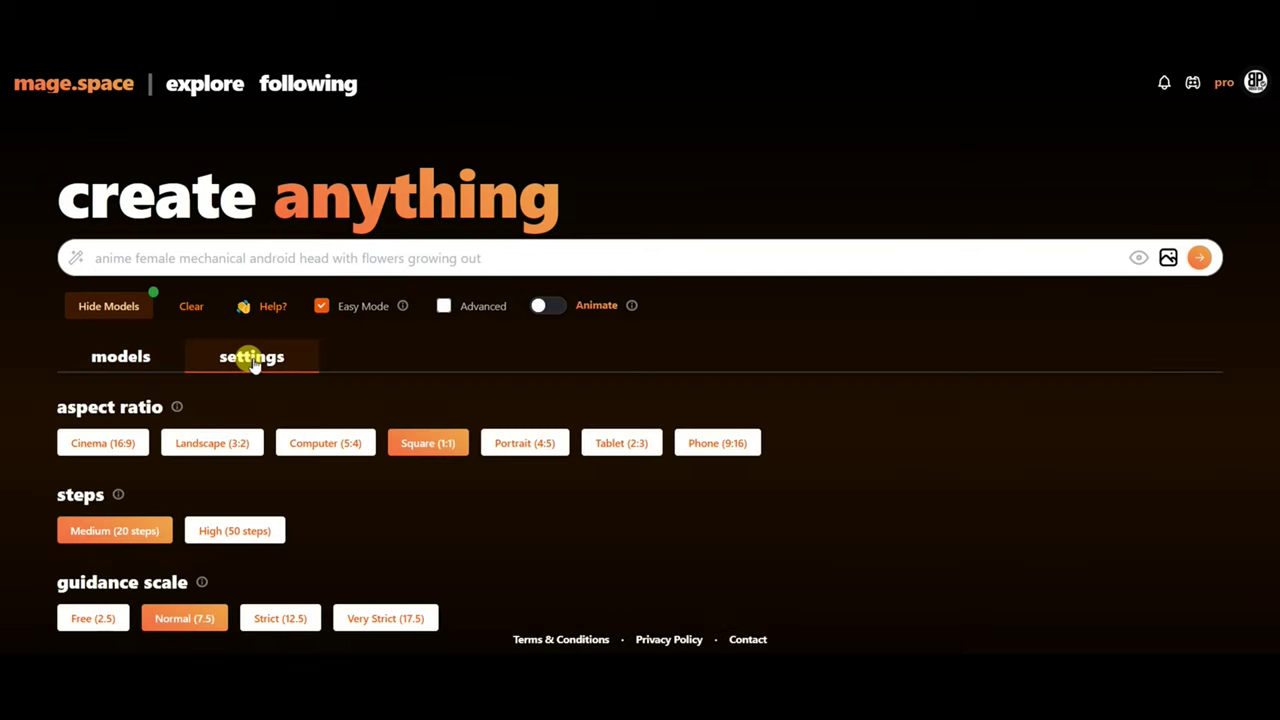
{"action": "left_click", "coordinate": [66, 444]}
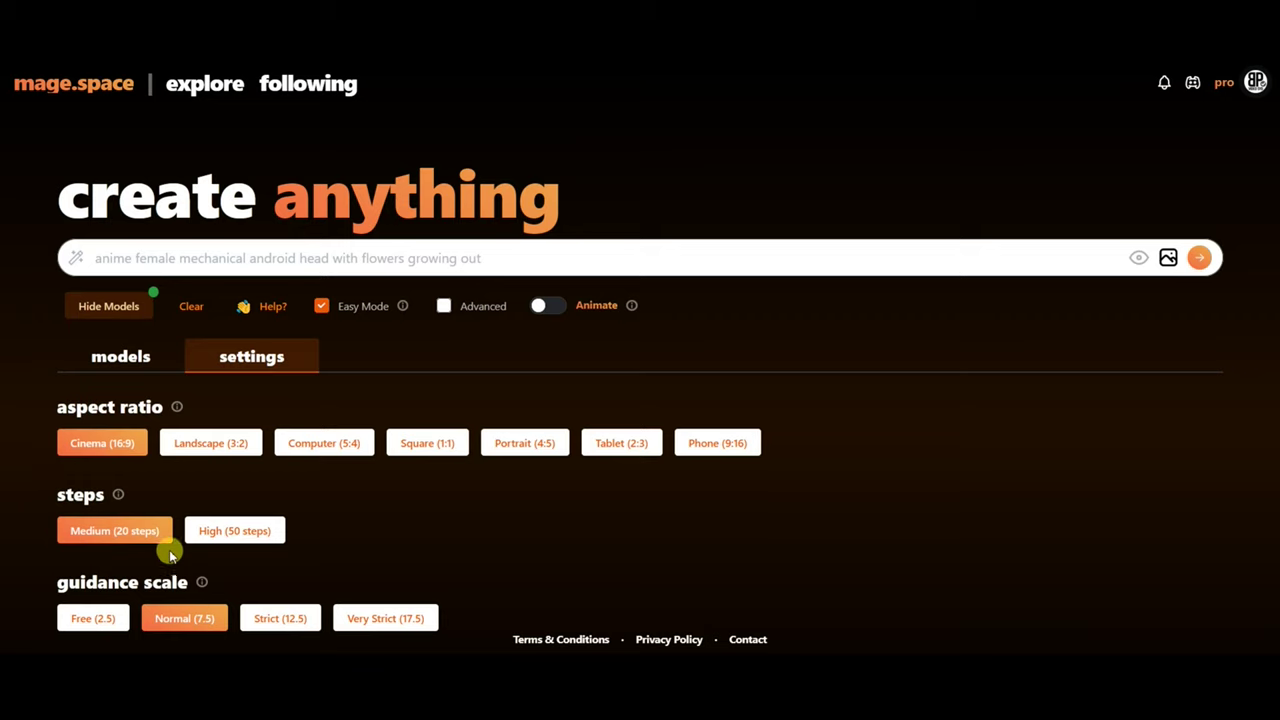
{"action": "left_click", "coordinate": [229, 532]}
{"action": "scroll", "coordinate": [588, 402], "scroll_direction": "down", "scroll_amount": 2}
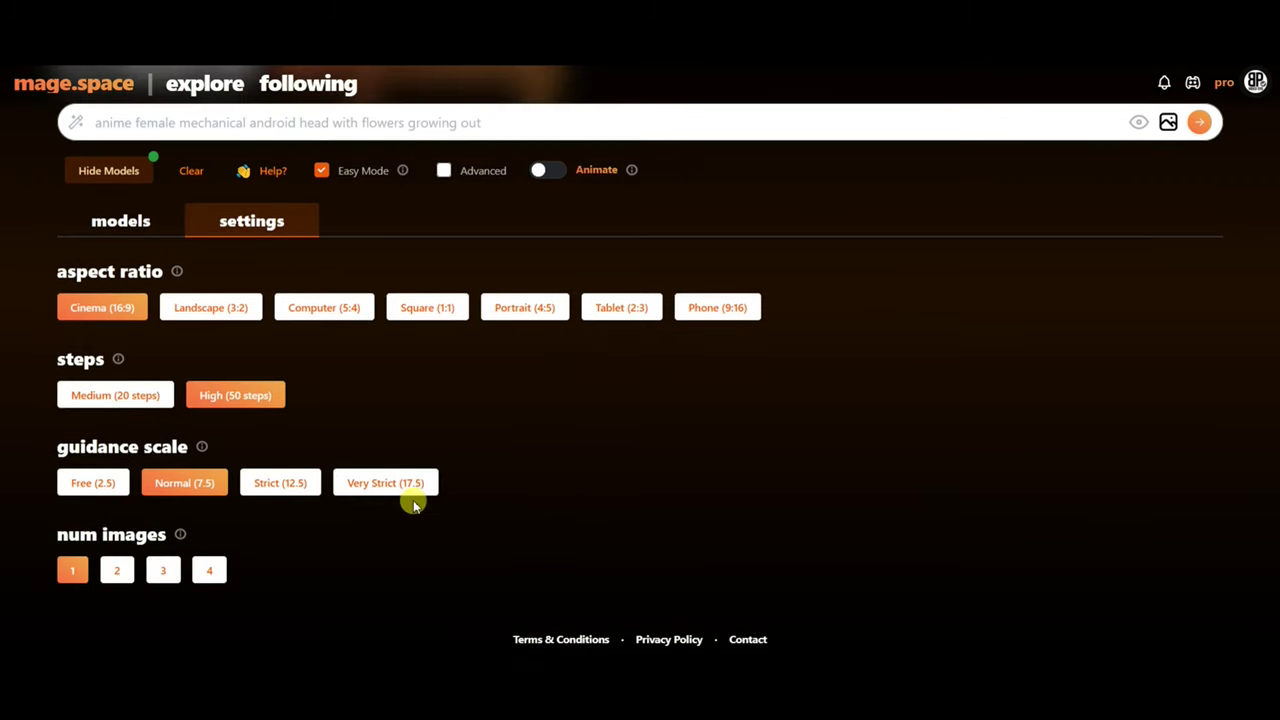
{"action": "left_click", "coordinate": [553, 172]}
{"action": "scroll", "coordinate": [400, 230], "scroll_direction": "up", "scroll_amount": 2}
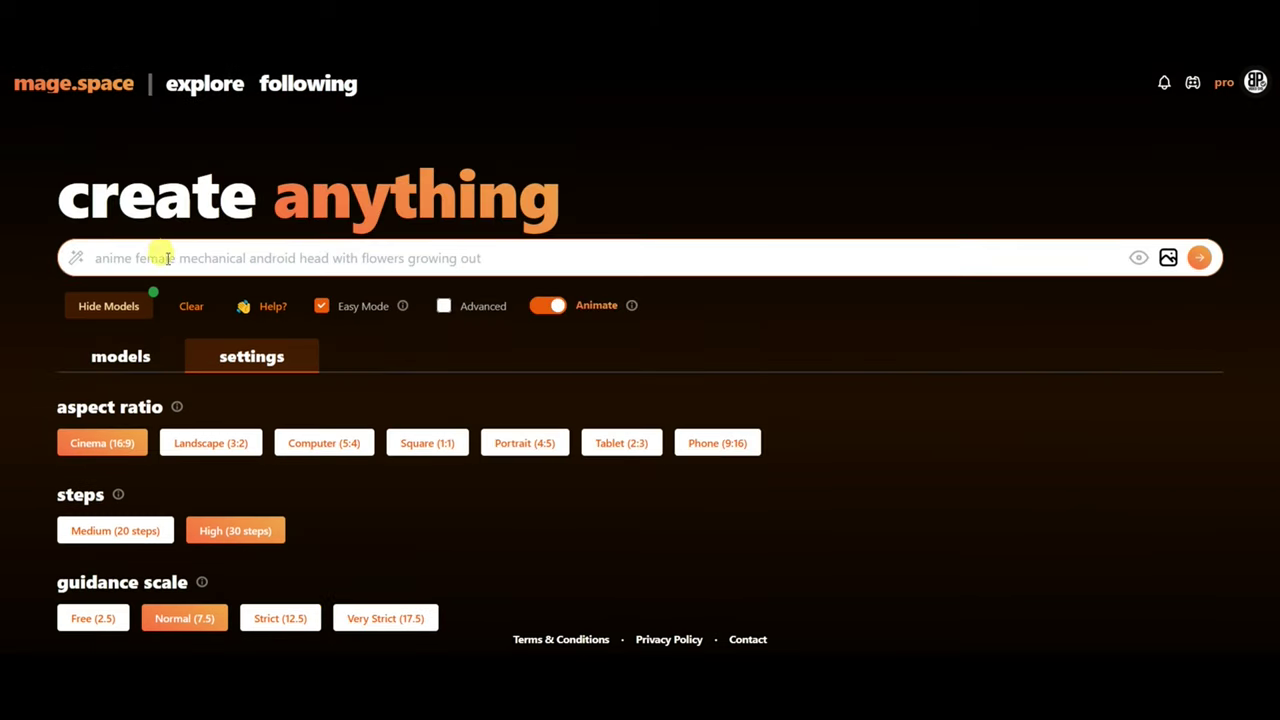
Paste the golden retriever puppies-in-snow prompt into the prompt field.
{"action": "right_click", "coordinate": [108, 258]}
{"action": "left_click", "coordinate": [163, 372]}
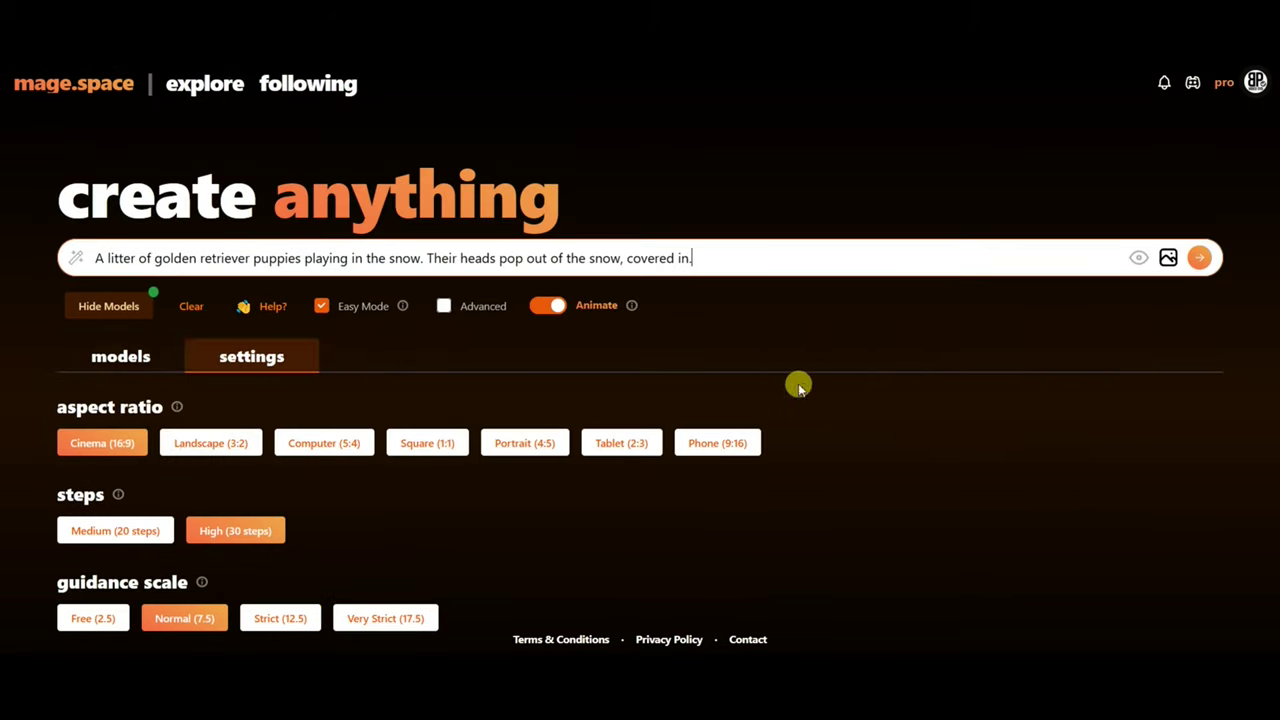
{"action": "left_click", "coordinate": [128, 357]}
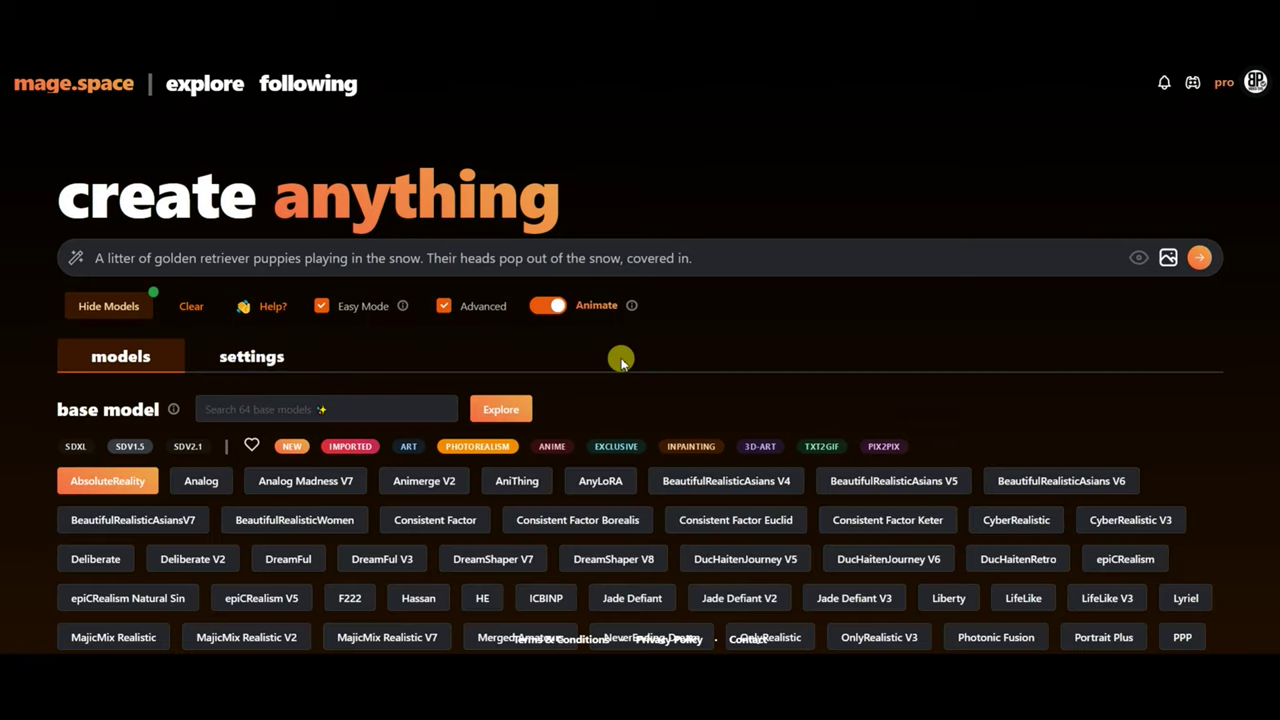
Generate the 904×512 puppy animation, then rerun it for a second version.
{"action": "left_click", "coordinate": [1200, 257]}
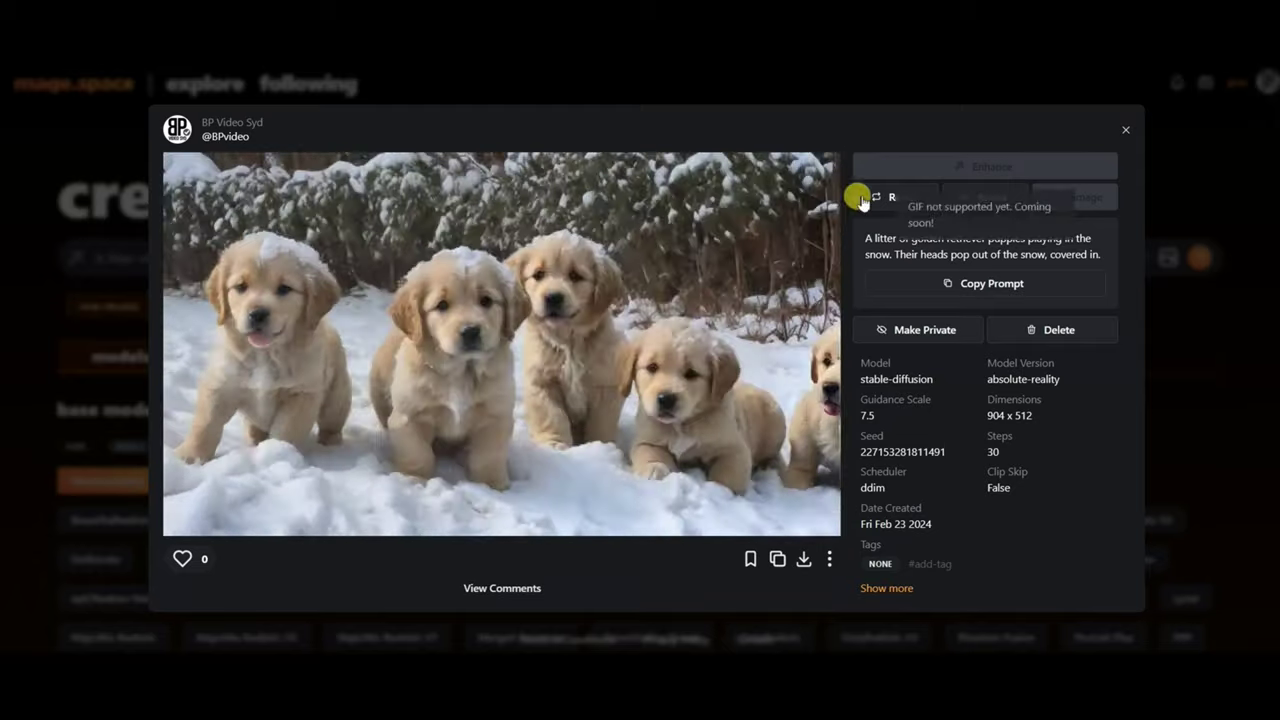
{"action": "left_click", "coordinate": [902, 198]}
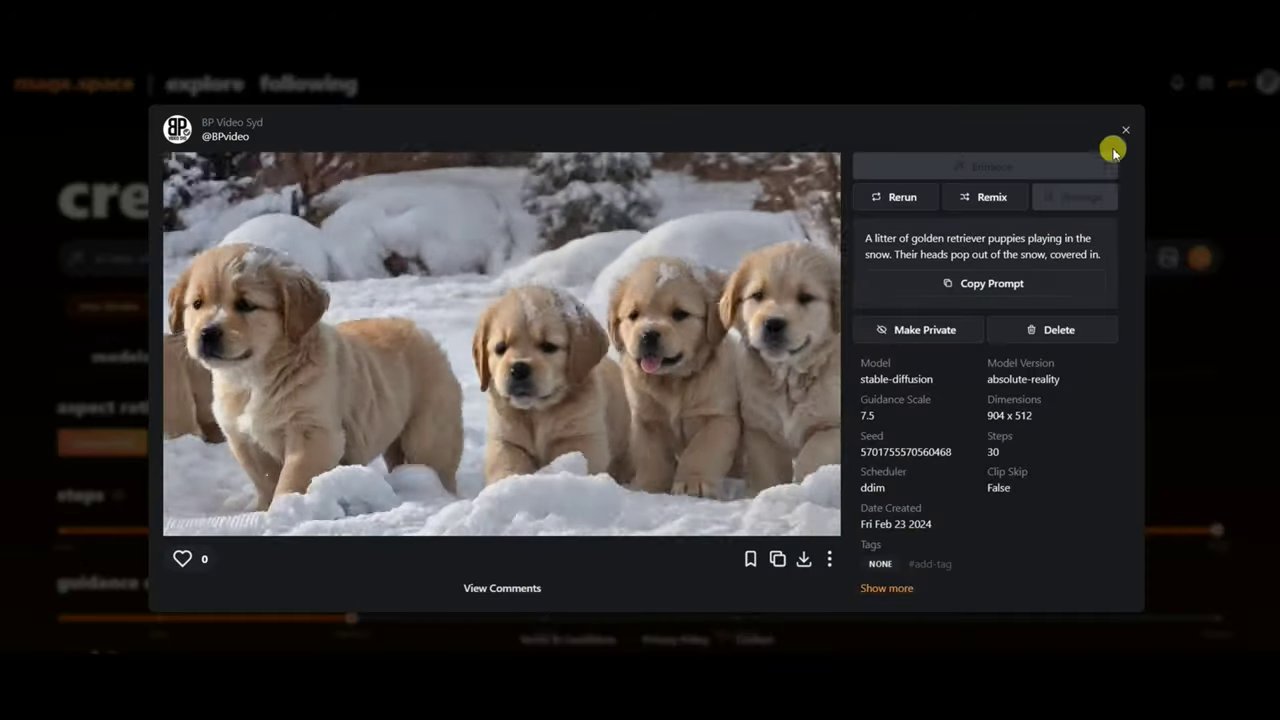
Close the result and switch the scheduler to DPM_SDE with Karras sigmas on.
{"action": "left_click", "coordinate": [1126, 130]}
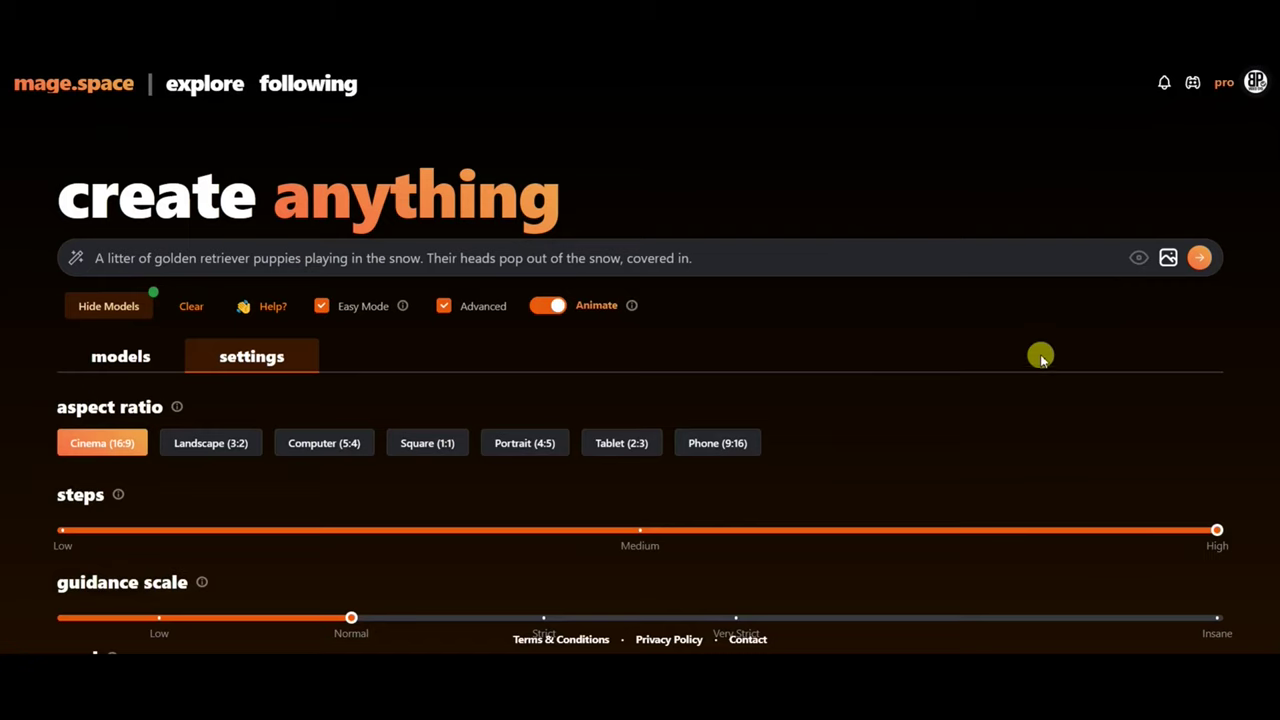
{"action": "scroll", "coordinate": [640, 400], "scroll_direction": "down", "scroll_amount": 6}
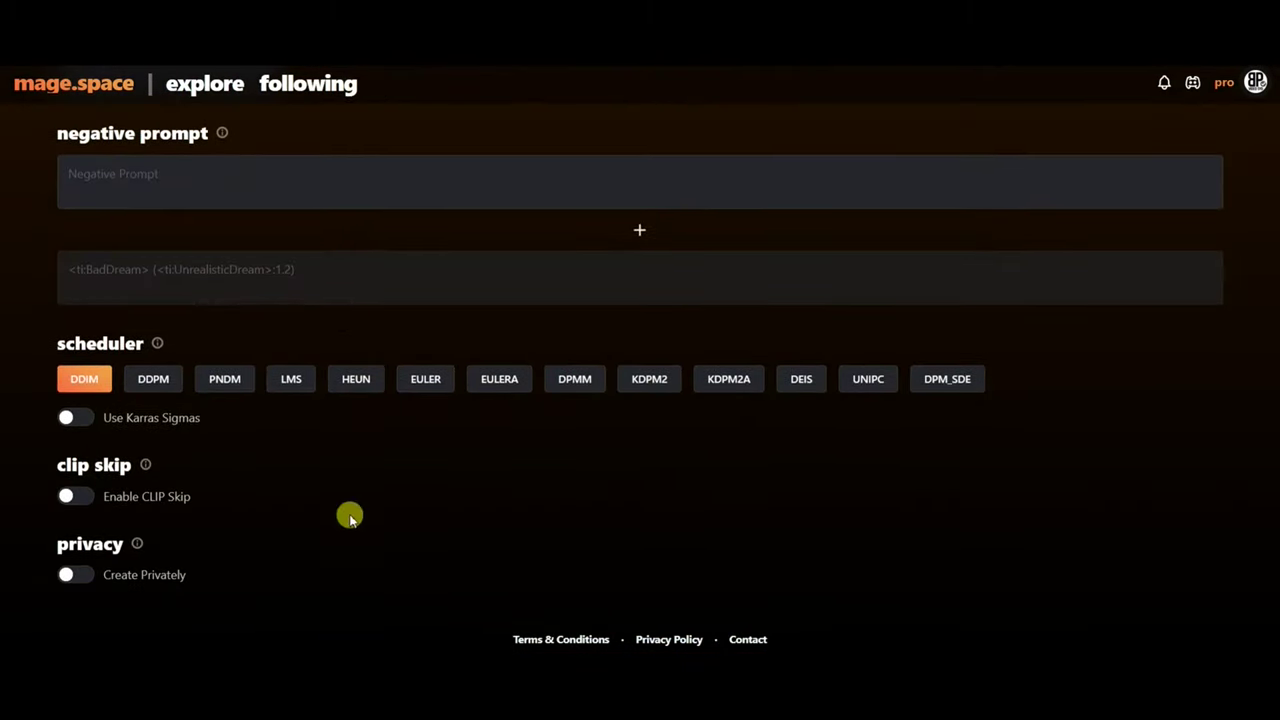
{"action": "left_click", "coordinate": [947, 381]}
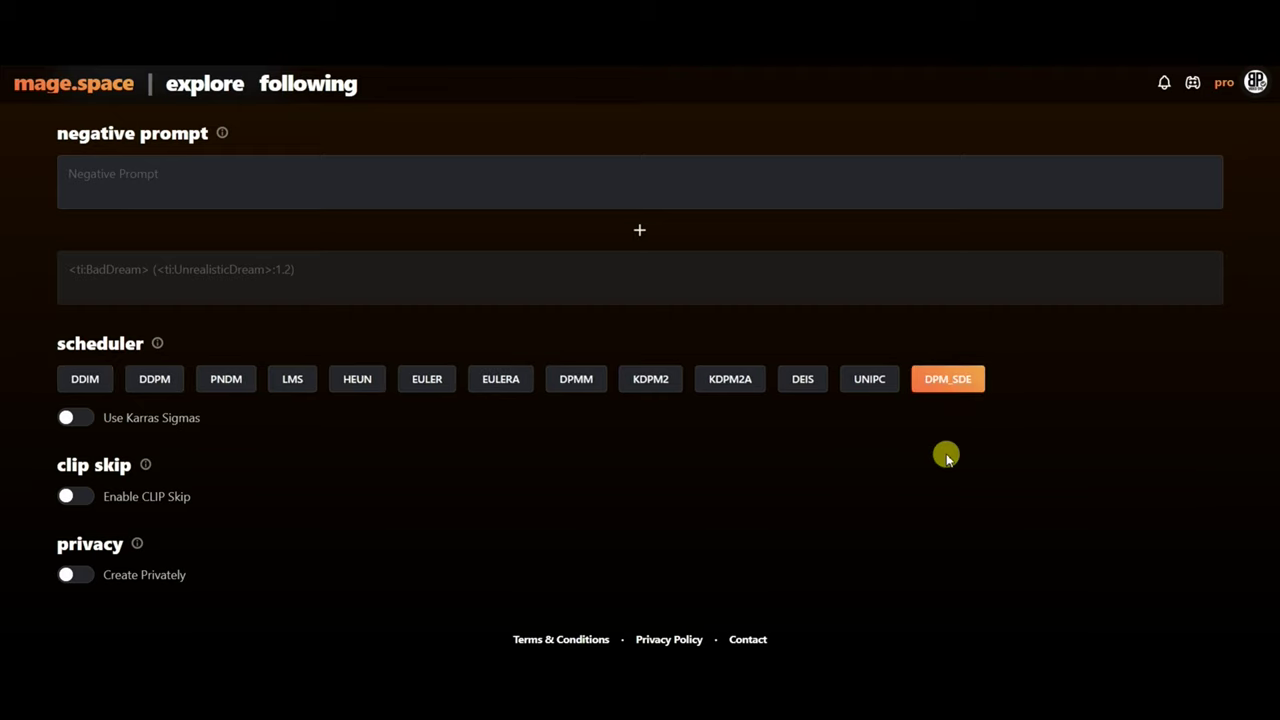
{"action": "left_click", "coordinate": [78, 419]}
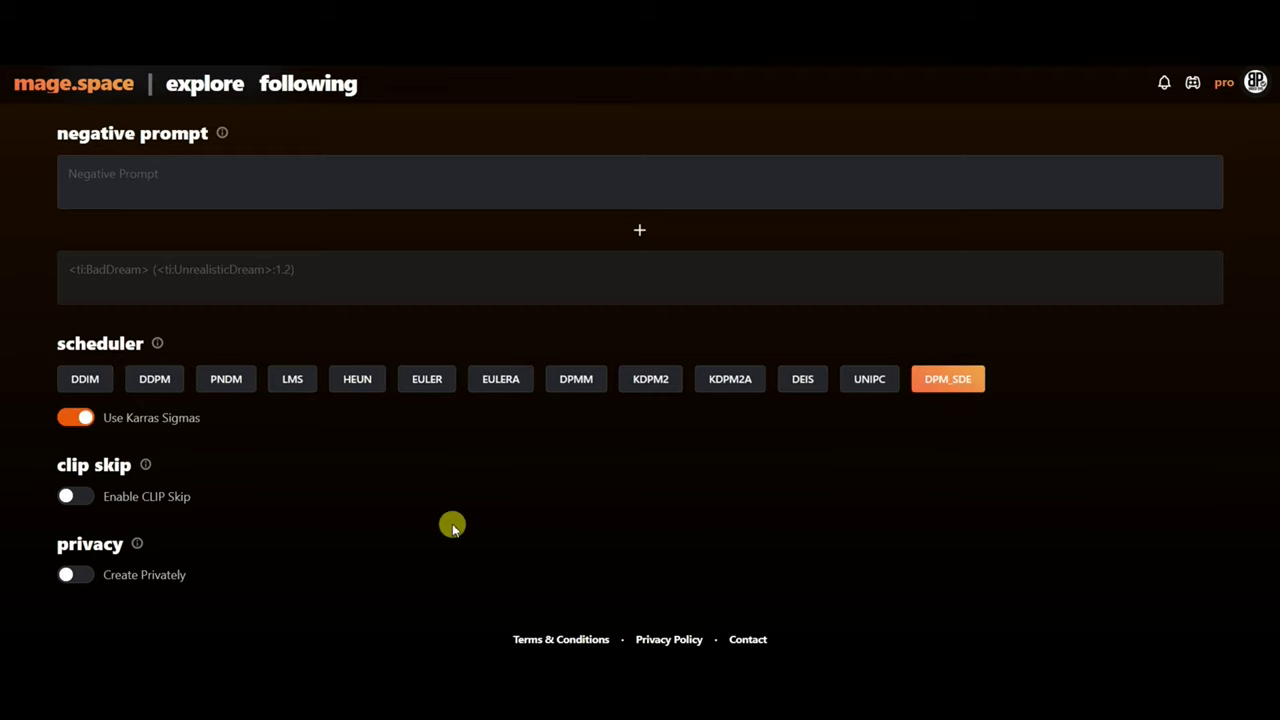
{"action": "scroll", "coordinate": [452, 527], "scroll_direction": "up", "scroll_amount": 7}
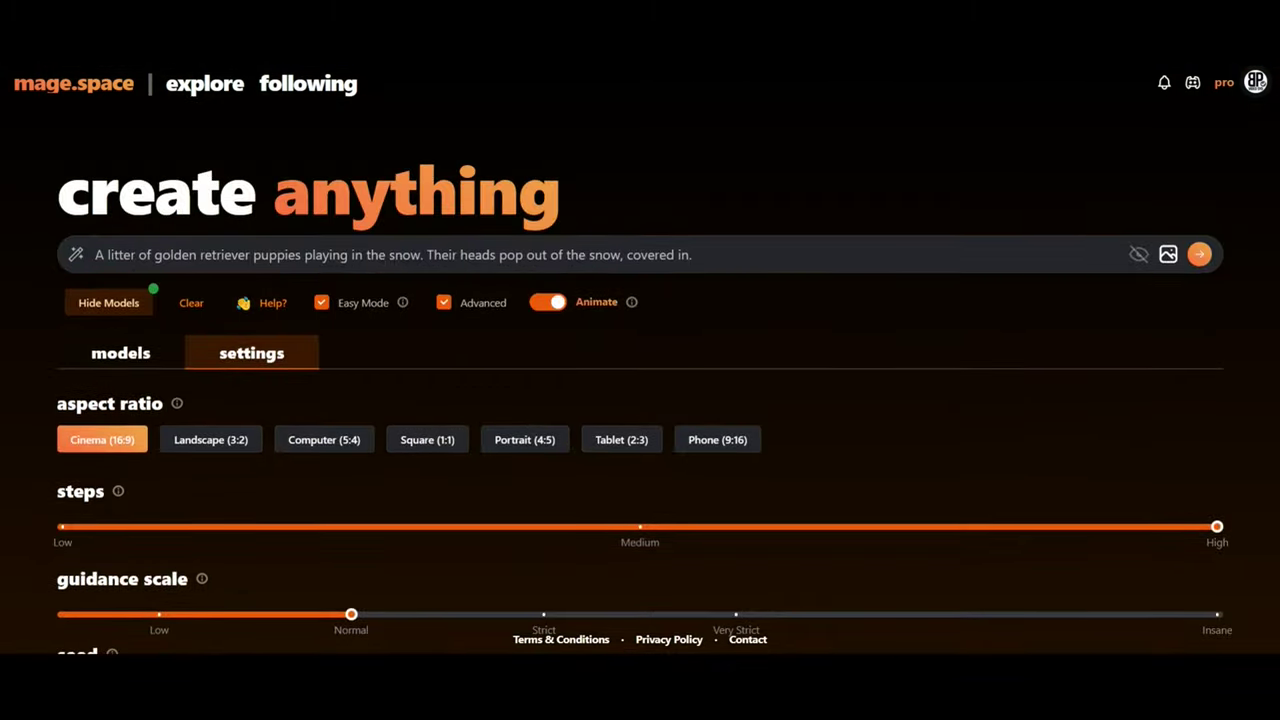
Generate a dpm_sde_karras puppy animation, close its details, and select 'A litter of'.
{"action": "left_click", "coordinate": [1199, 260]}
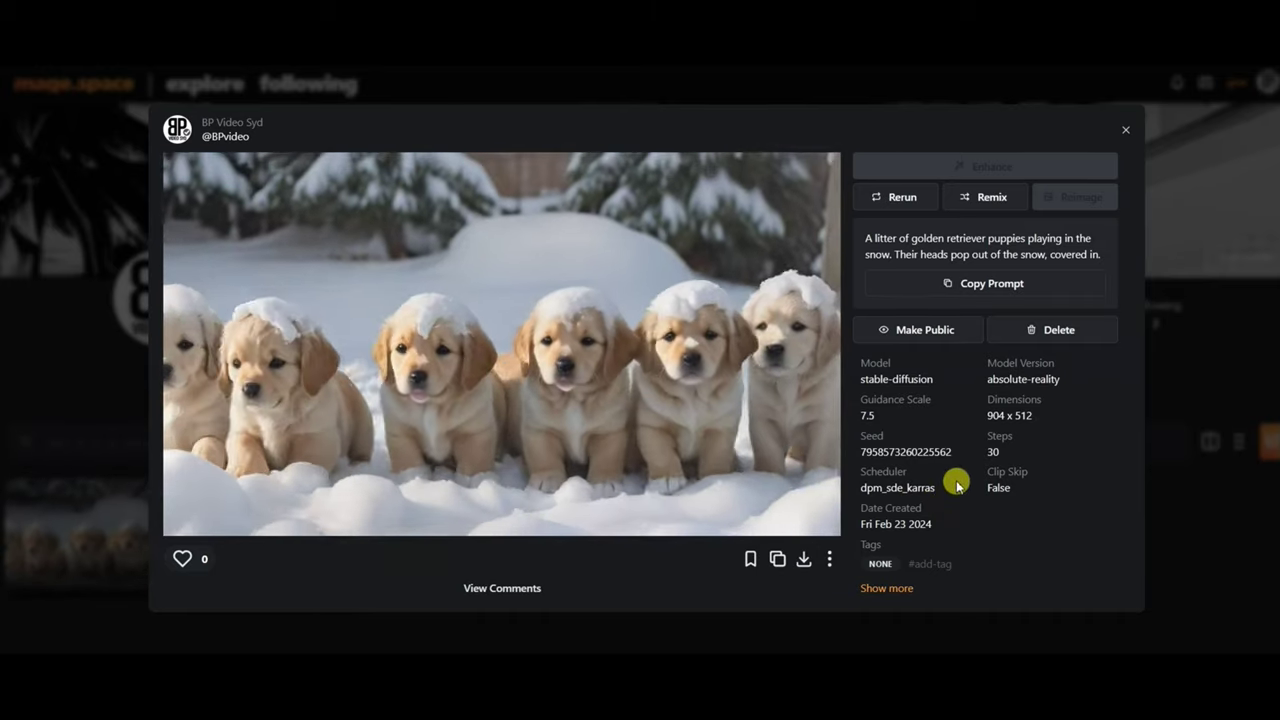
{"action": "left_click", "coordinate": [148, 250]}
{"action": "left_click_drag", "start_coordinate": [155, 258], "coordinate": [92, 258]}
Type 'close' over the selection to begin the 'close-up of' prompt.
{"action": "type", "text": "close"}
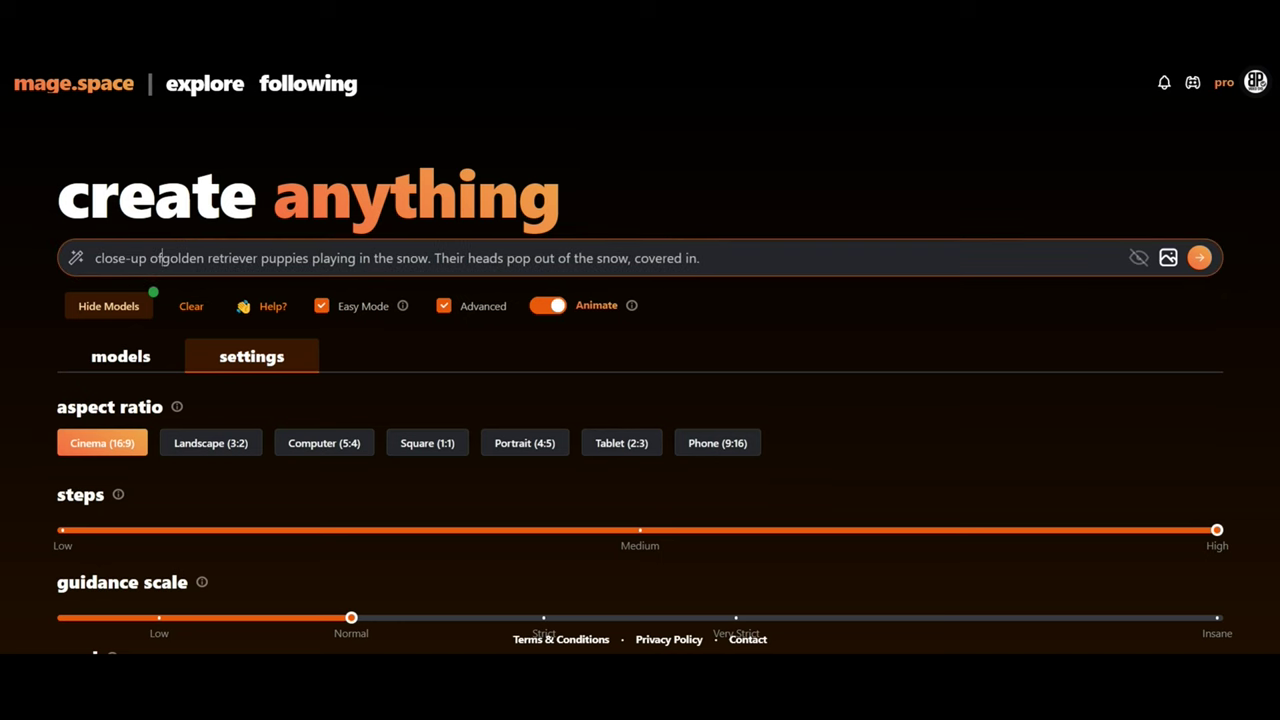